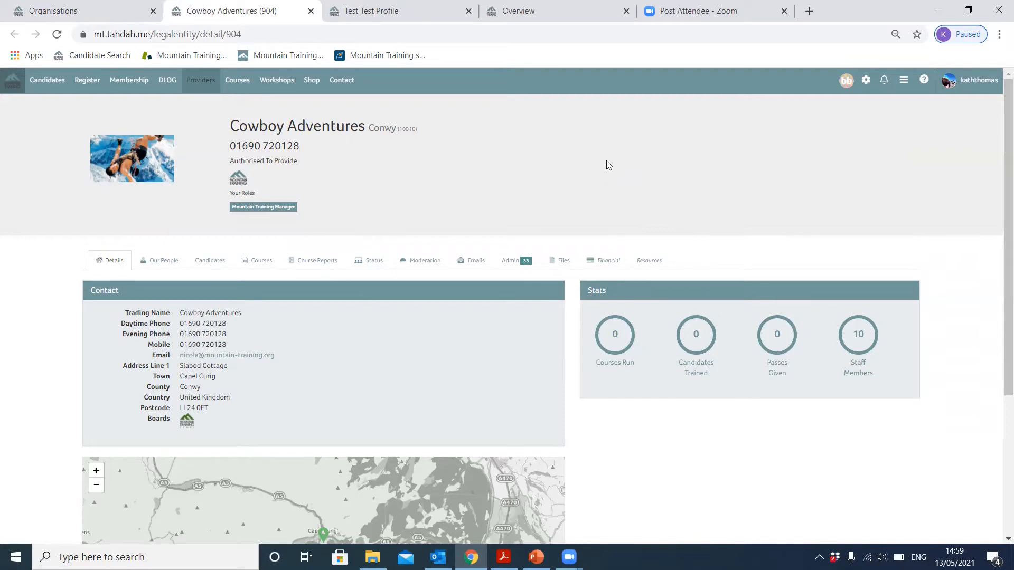
- Open the candidate import page from the Cowboy Adventures candidate list
click(208, 265)
right_click(208, 264)
click(207, 263)
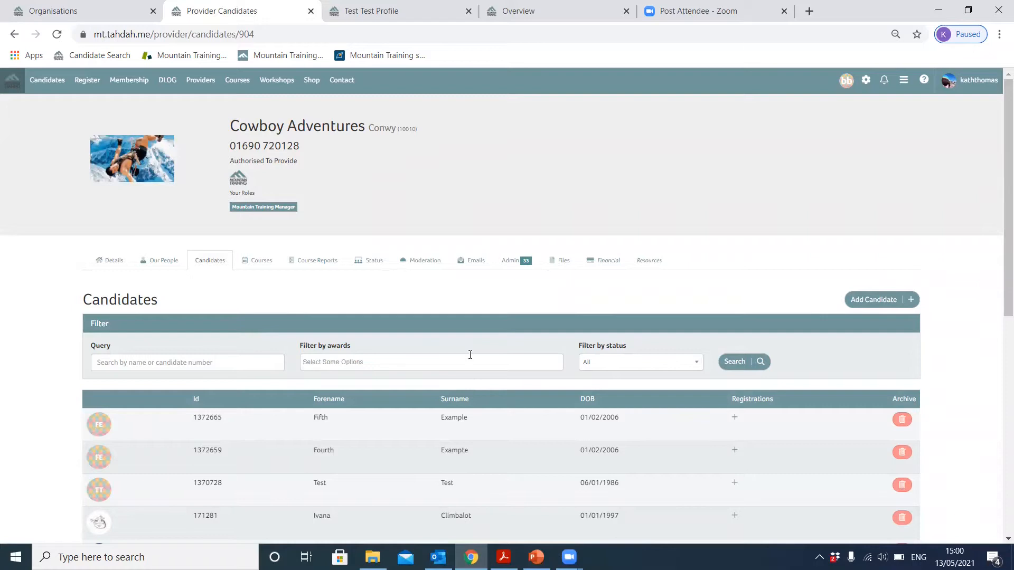
scroll(481, 472, down, 8)
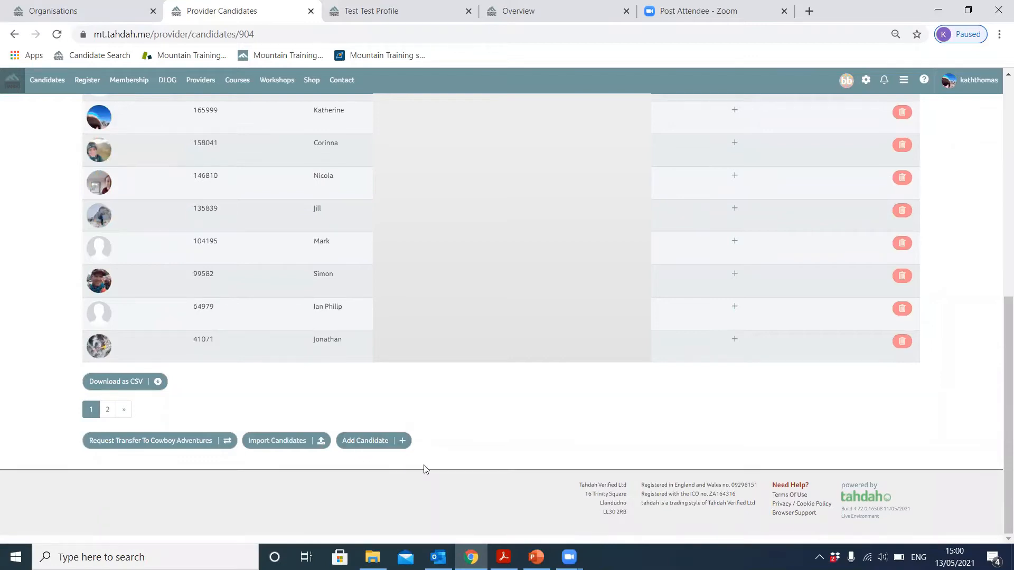
click(284, 446)
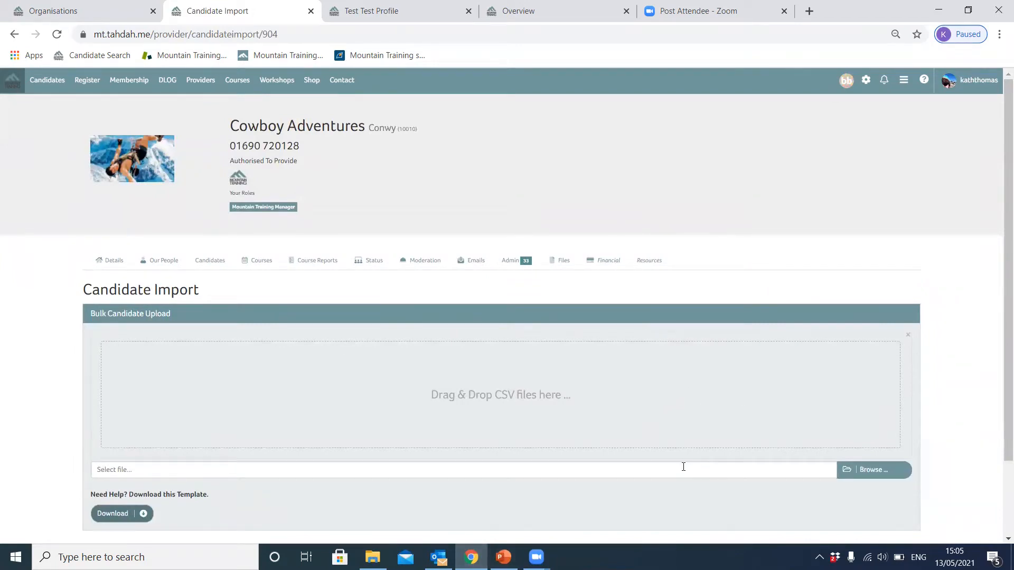
- Download the bulk upload template archive and open the Bulk skills registration - TEMPLATE spreadsheet inside it
scroll(683, 467, down, 2)
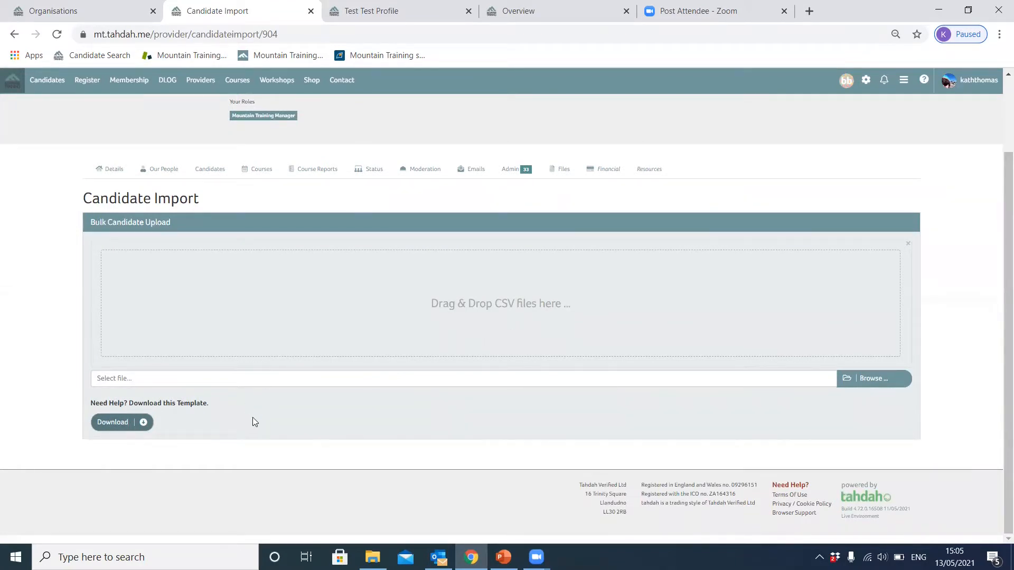
click(119, 426)
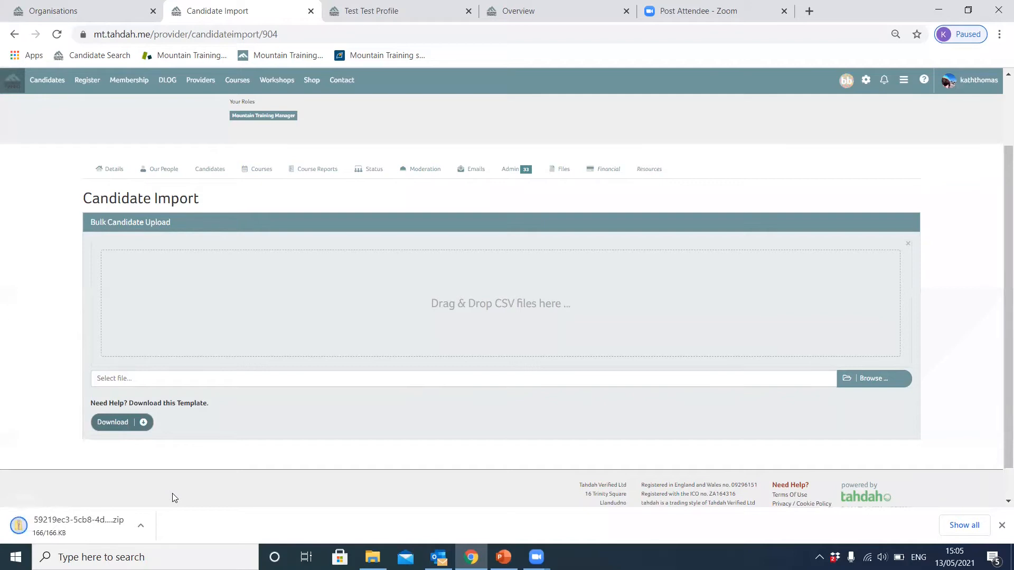
click(99, 534)
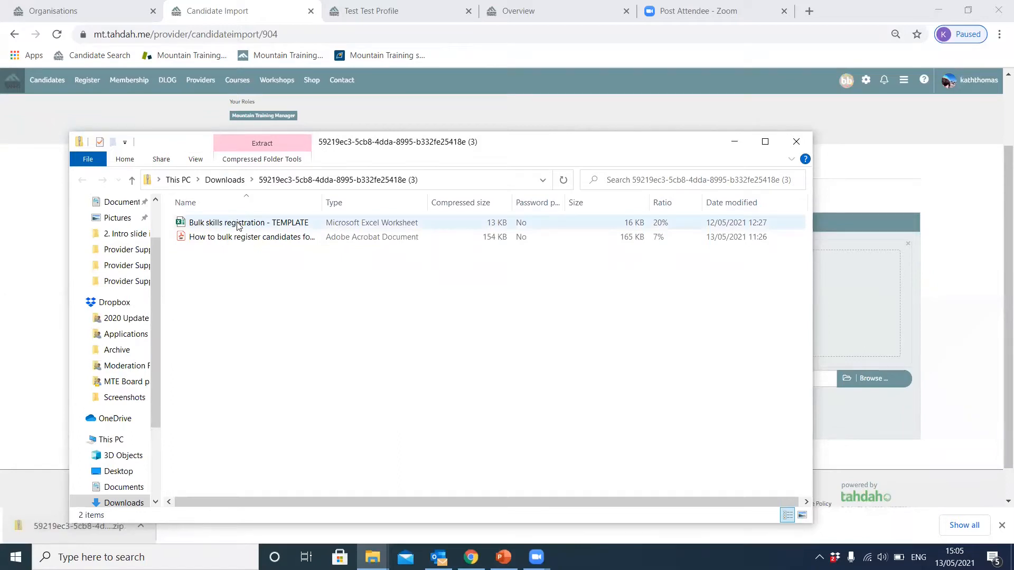
double_click(238, 223)
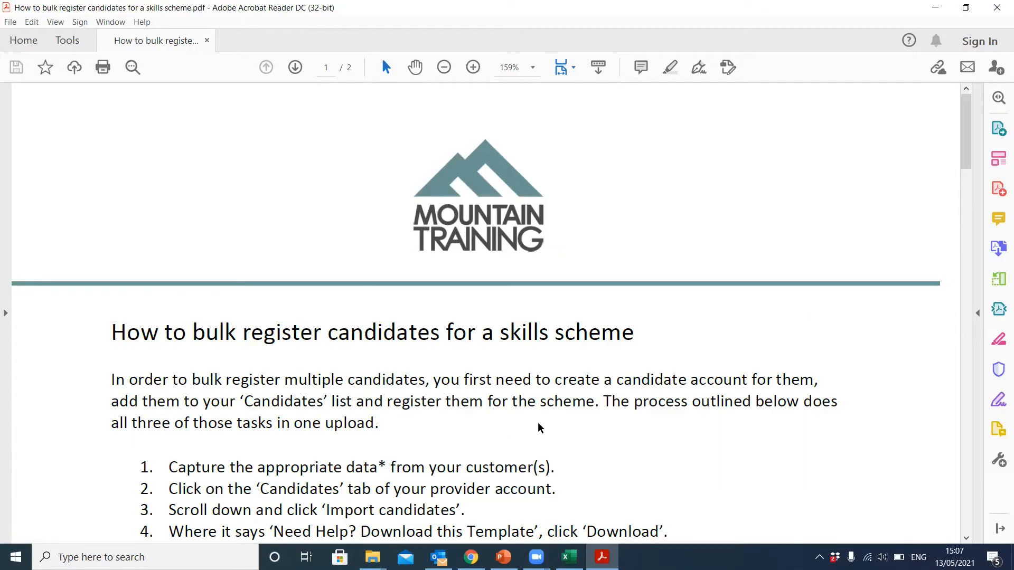
- Skim the PDF guide on bulk registering candidates, and switch to the Excel template and enable editing
scroll(669, 420, down, 3)
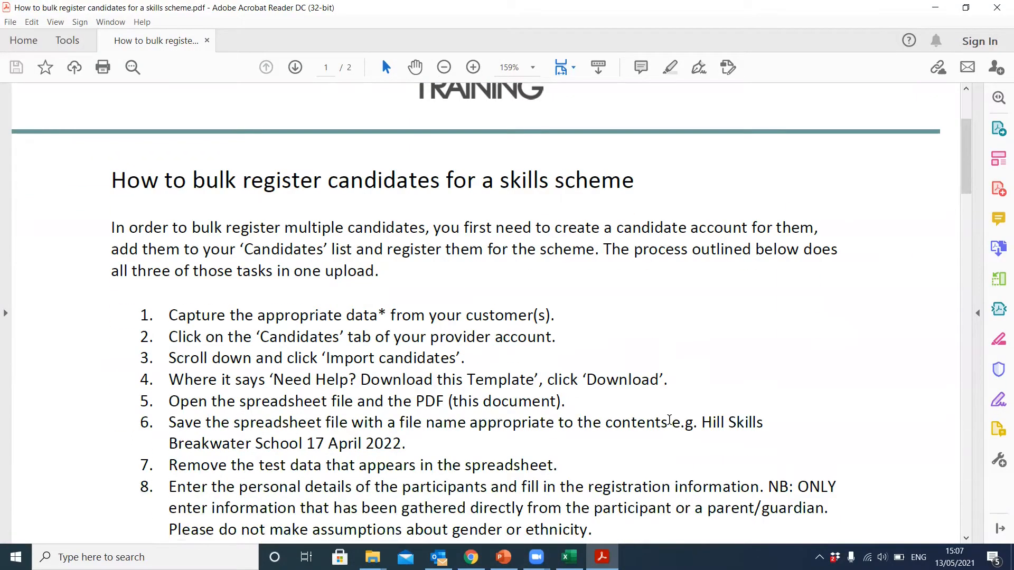
scroll(669, 419, up, 3)
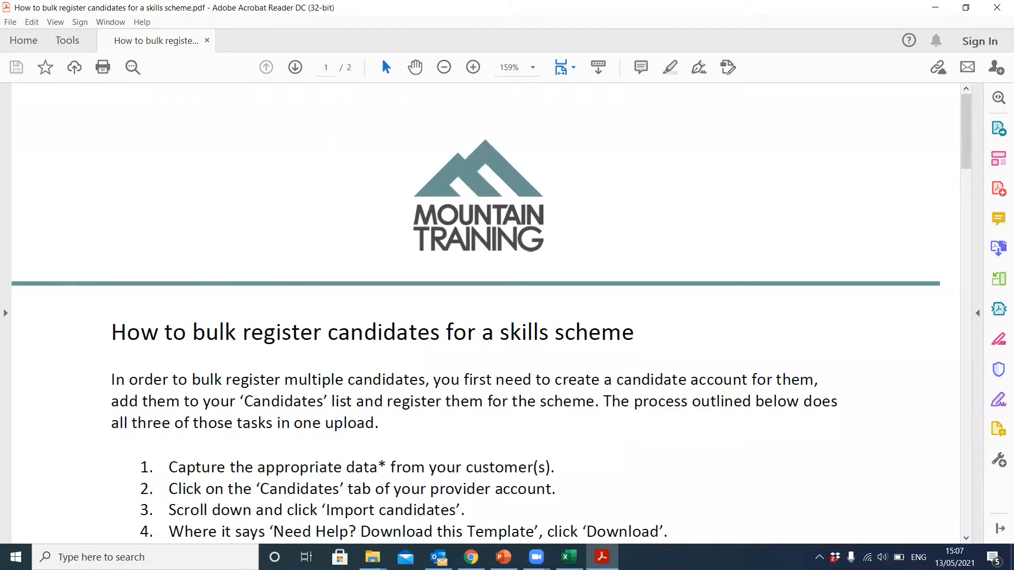
click(569, 556)
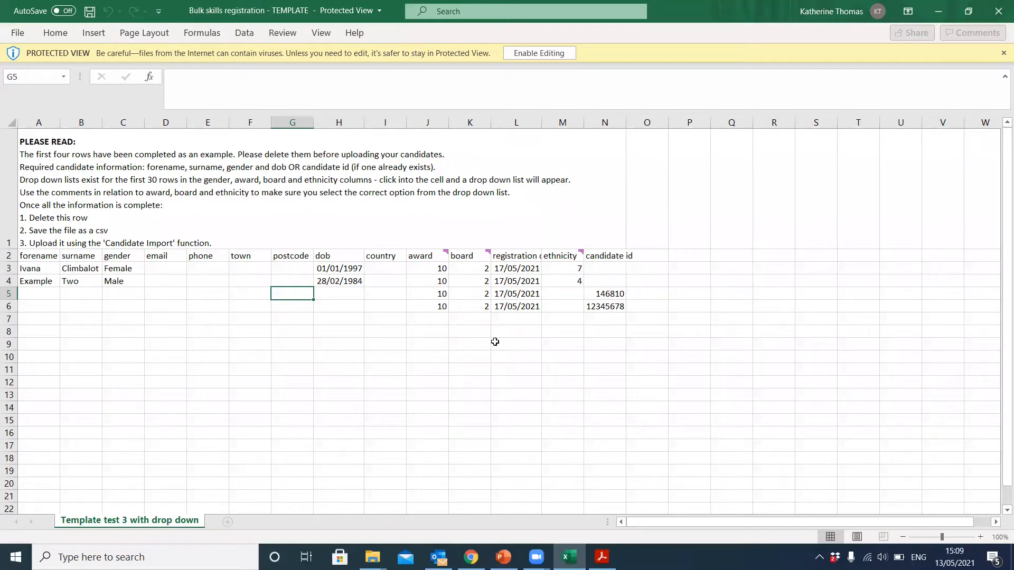
click(533, 53)
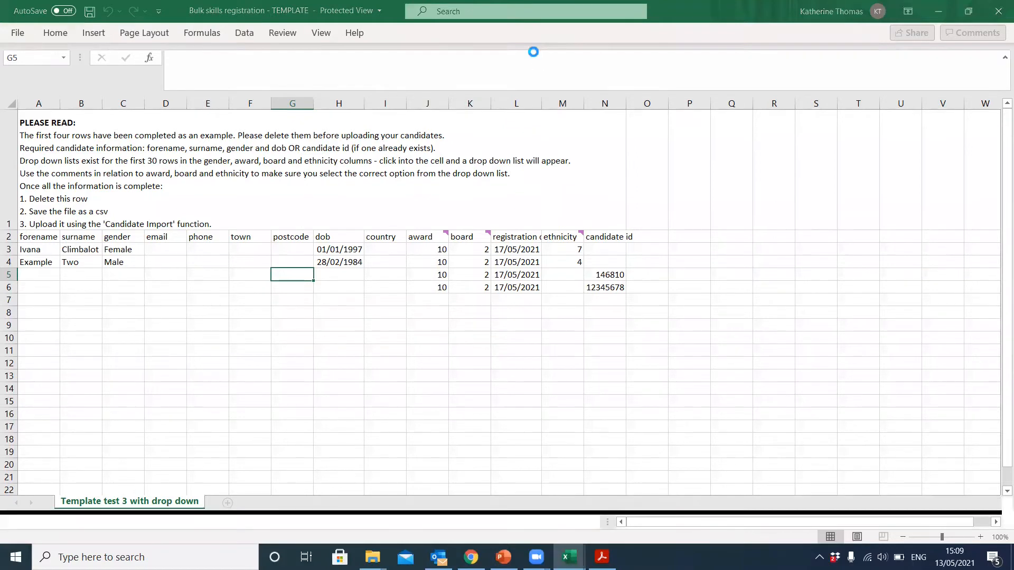
- Check the code notes on the award, board and ethnicity headers, and clear the example data in rows 3 to 6
click(460, 229)
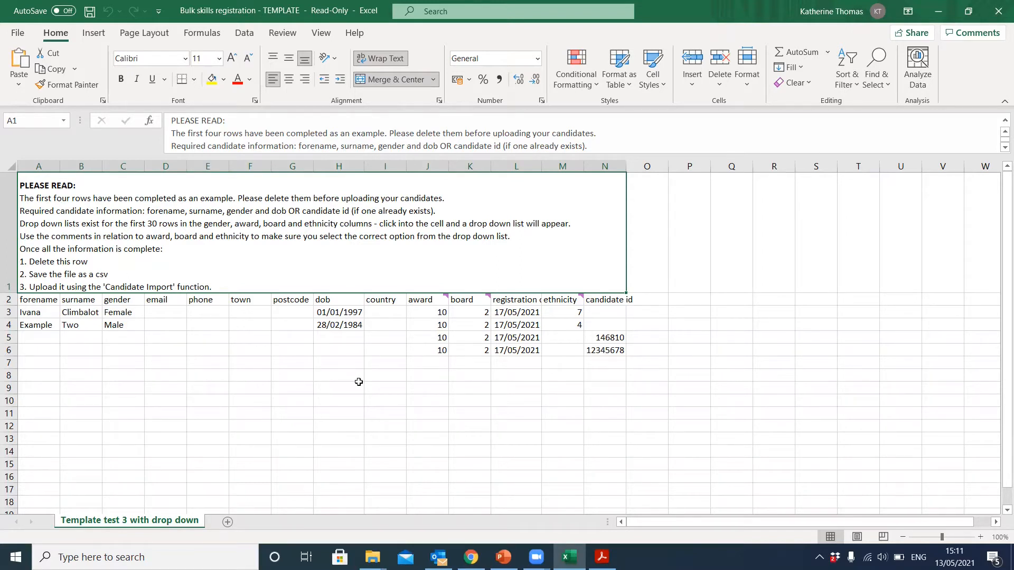
mouse_move(438, 301)
mouse_move(474, 299)
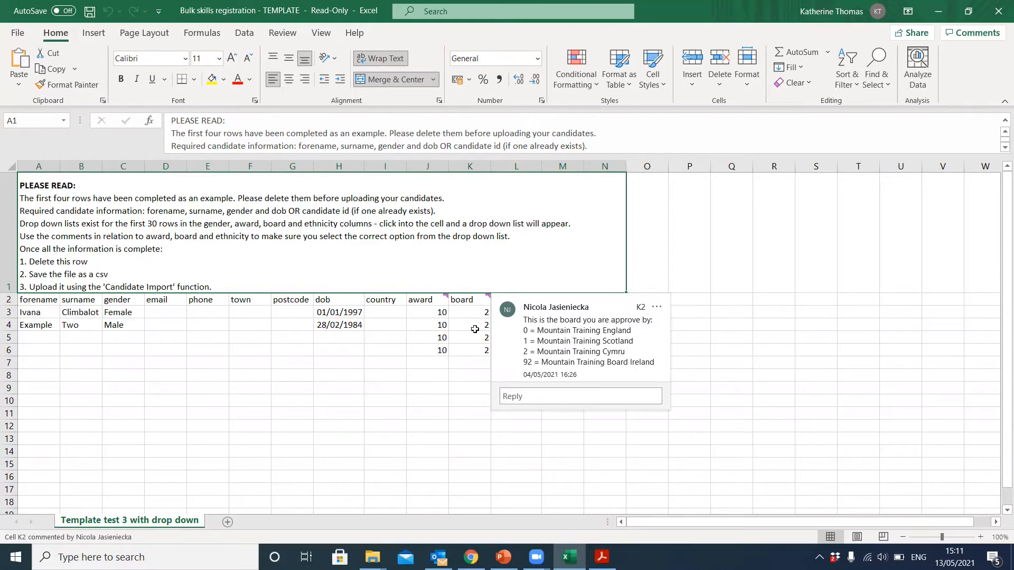
mouse_move(571, 299)
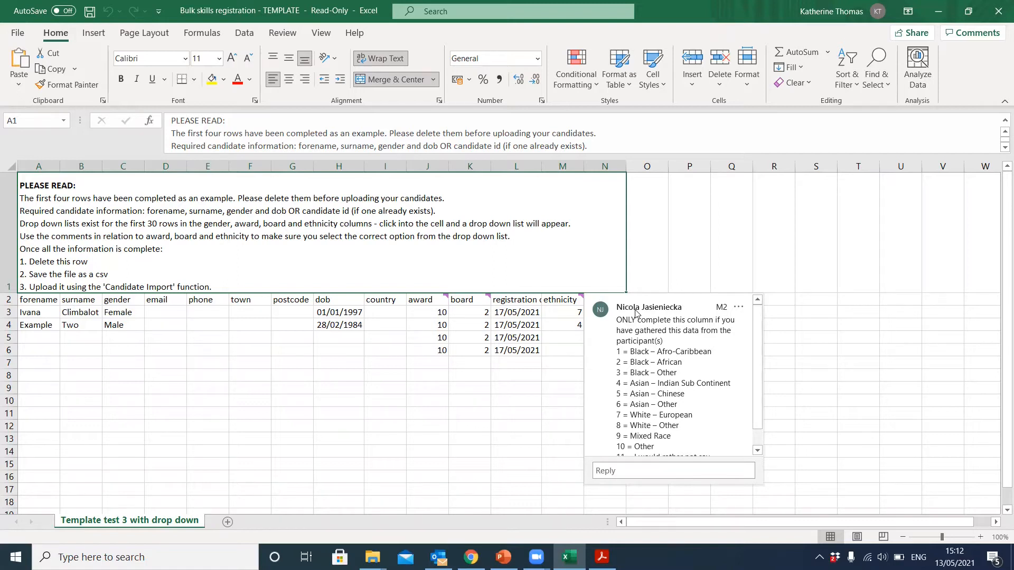
scroll(645, 338, down, 1)
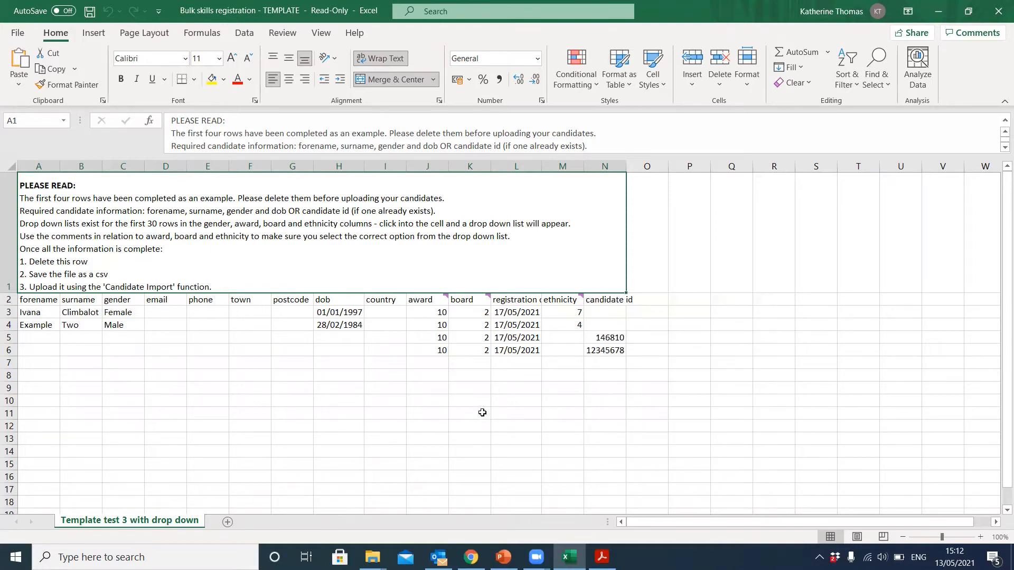
drag(605, 350, 11, 317)
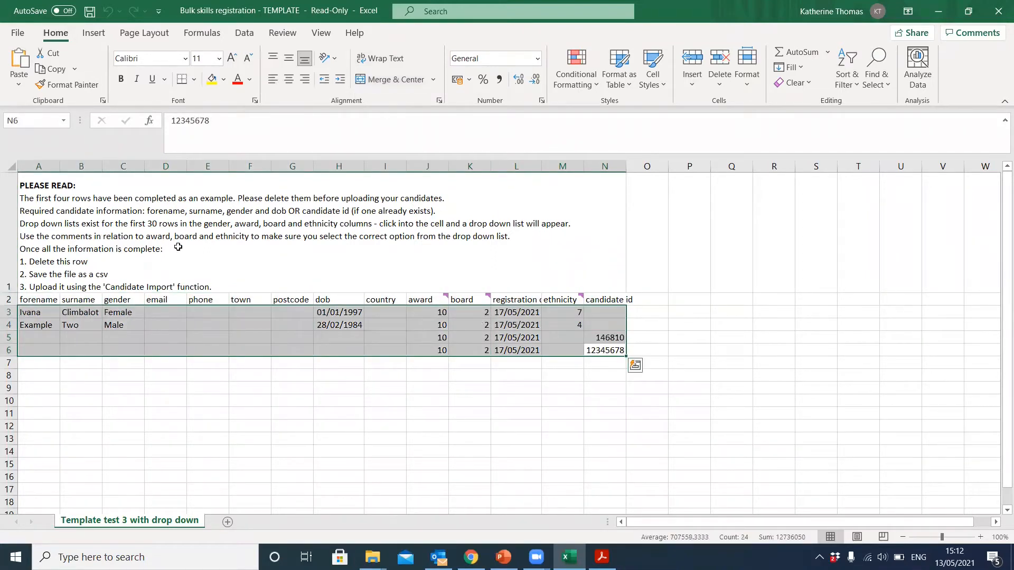
key(Delete)
- Enter the first candidate's forename and surname in row 3 and set the gender to Female
click(35, 310)
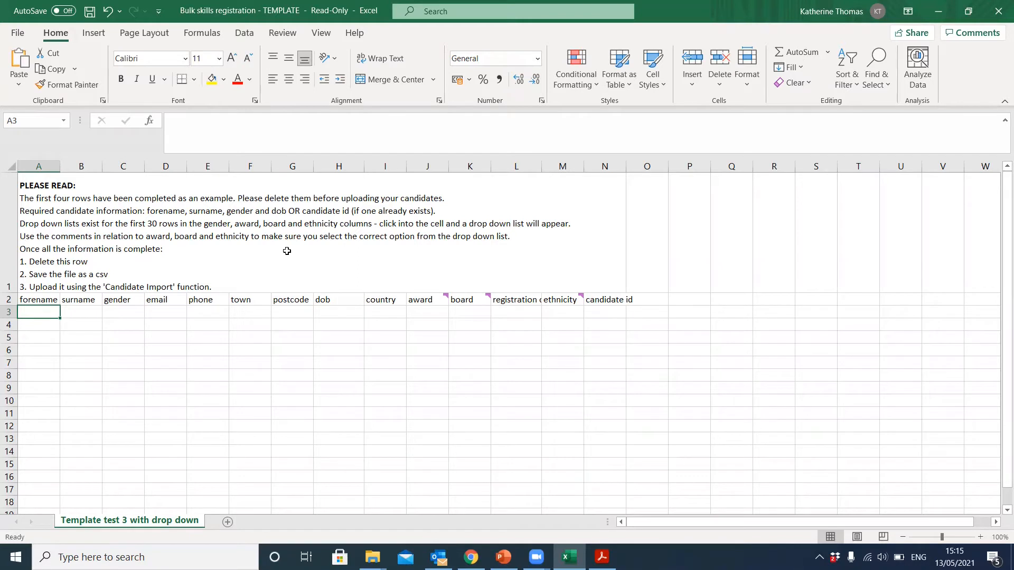
text(Sixth)
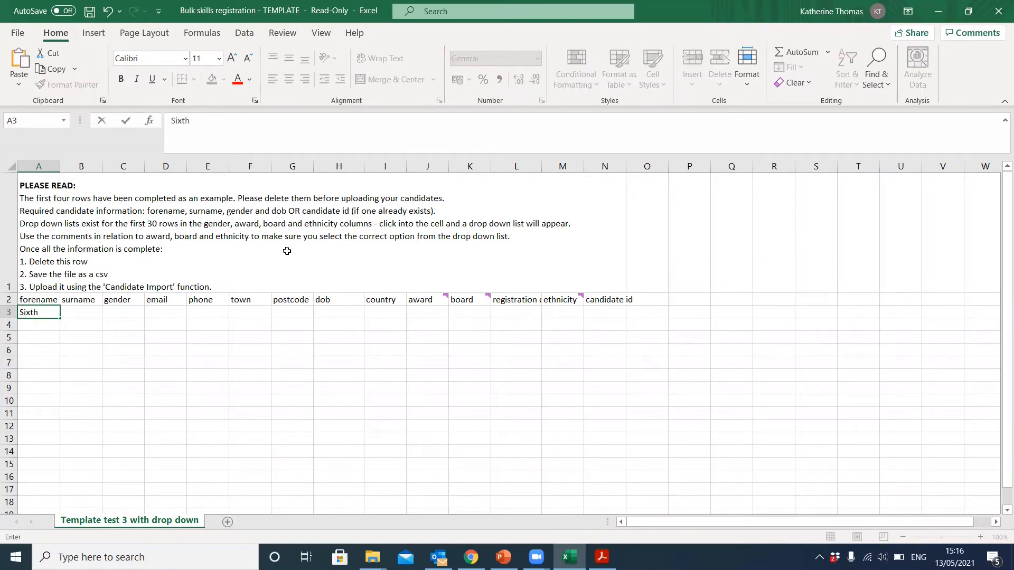
key(Tab)
text(Example)
click(127, 313)
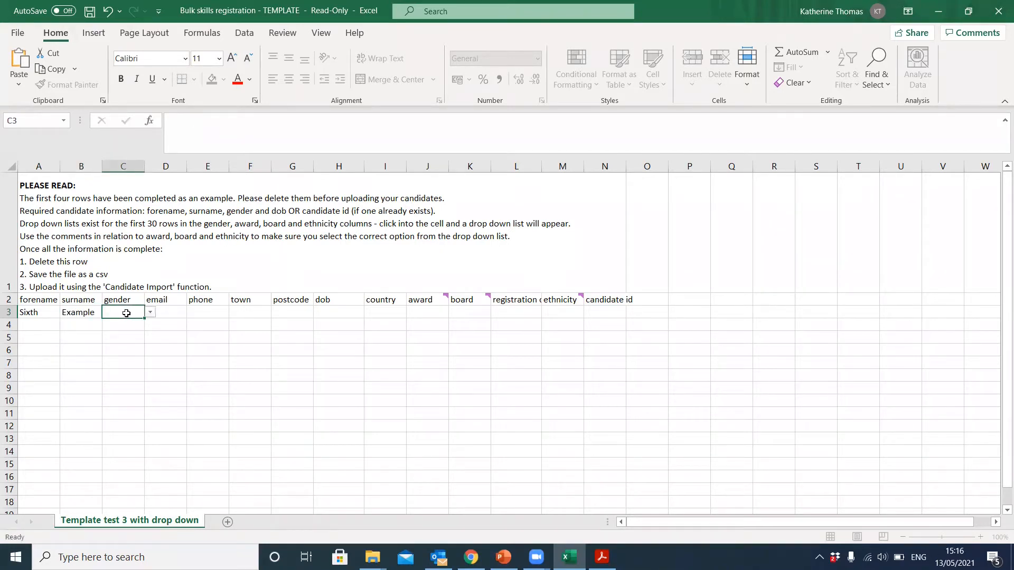
click(152, 313)
click(132, 332)
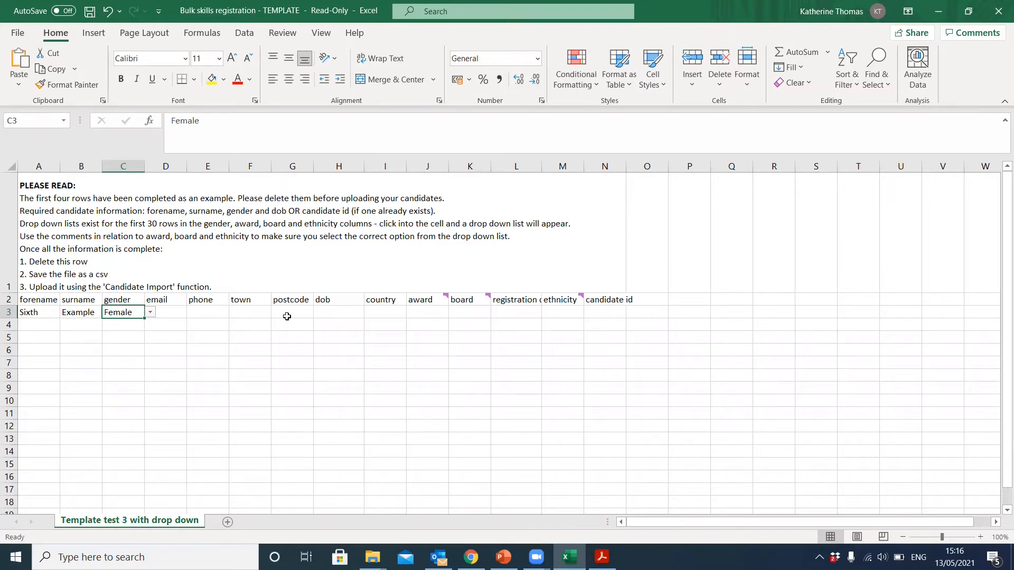
- Enter the row 3 candidate's date of birth and set the award code to 10 for Hill & Mountain Skills
click(335, 314)
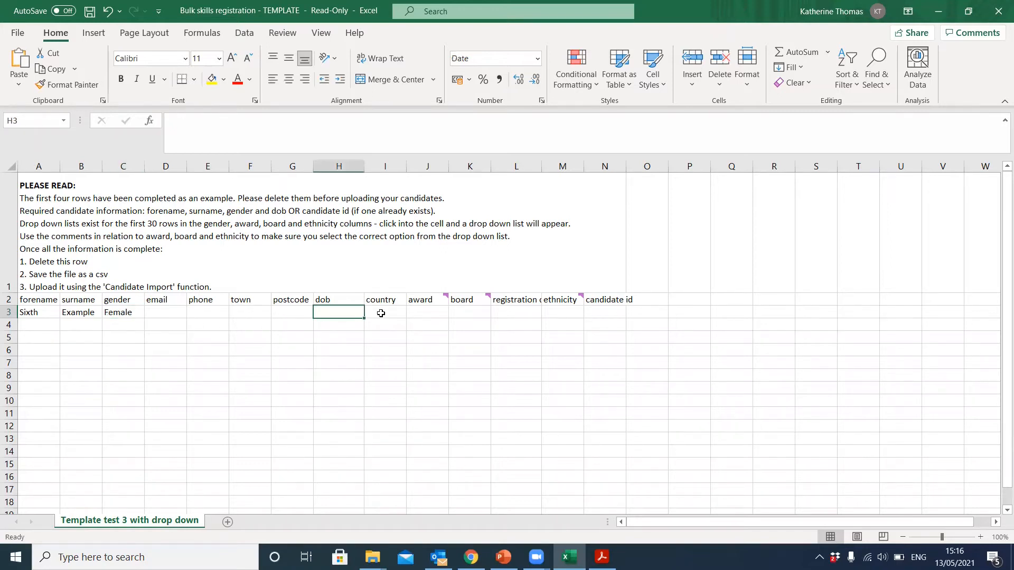
text(01/)
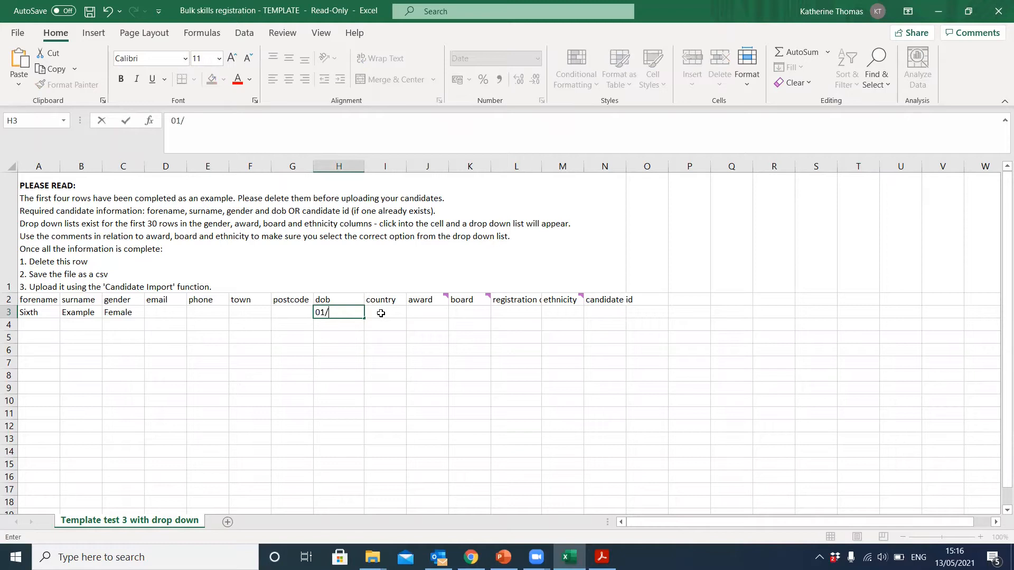
text(01/2010)
mouse_move(422, 300)
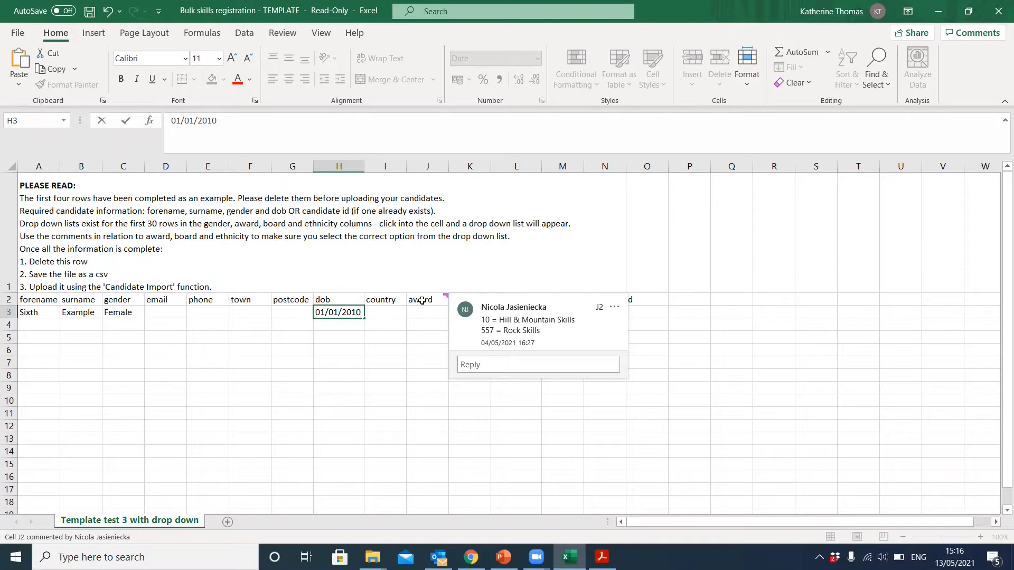
click(422, 300)
click(425, 312)
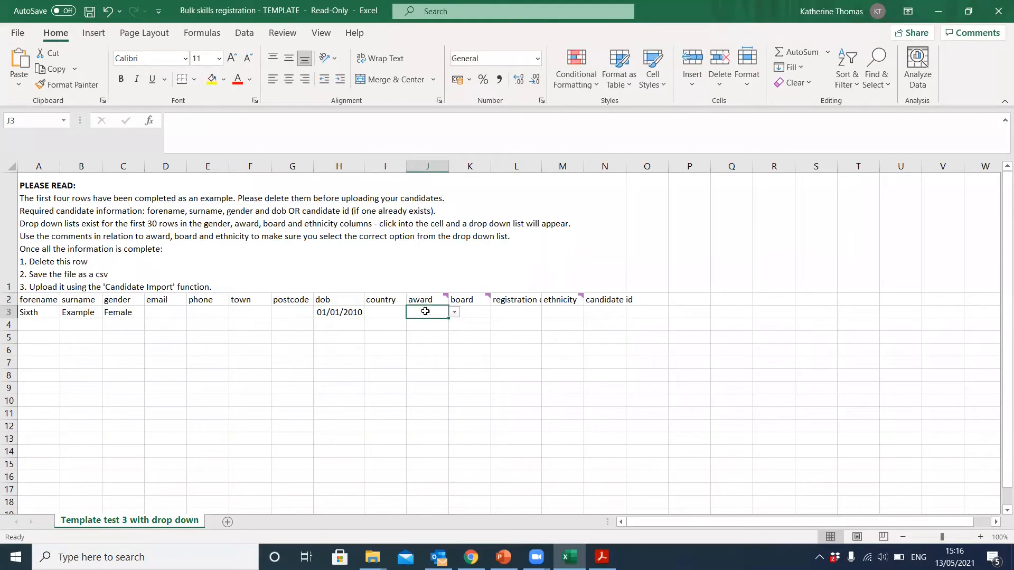
click(454, 312)
click(441, 322)
- Set the row 3 board code to 0 for Mountain Training England and the registration date to 13/05/2021
click(479, 299)
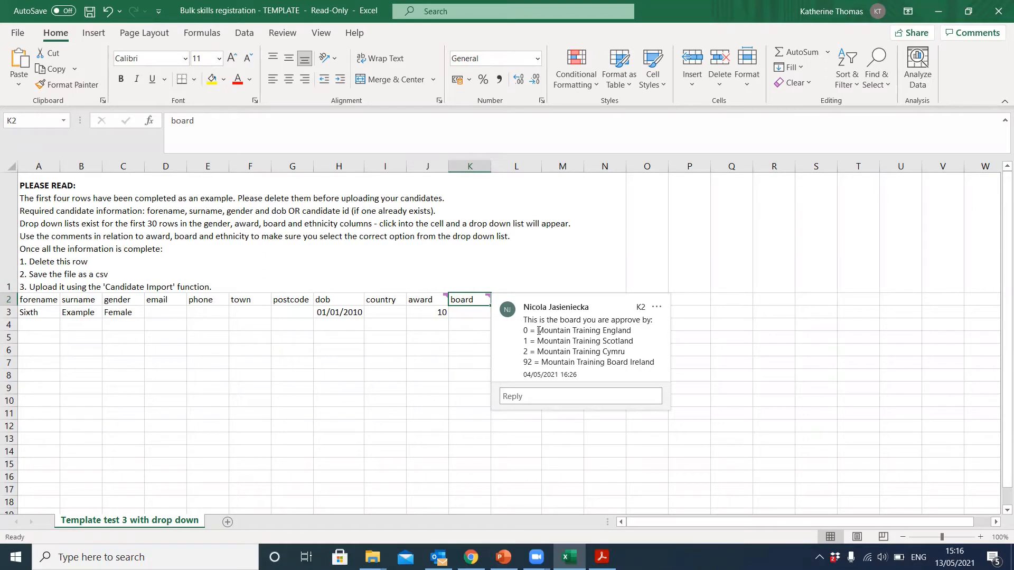
click(464, 312)
click(496, 312)
click(491, 329)
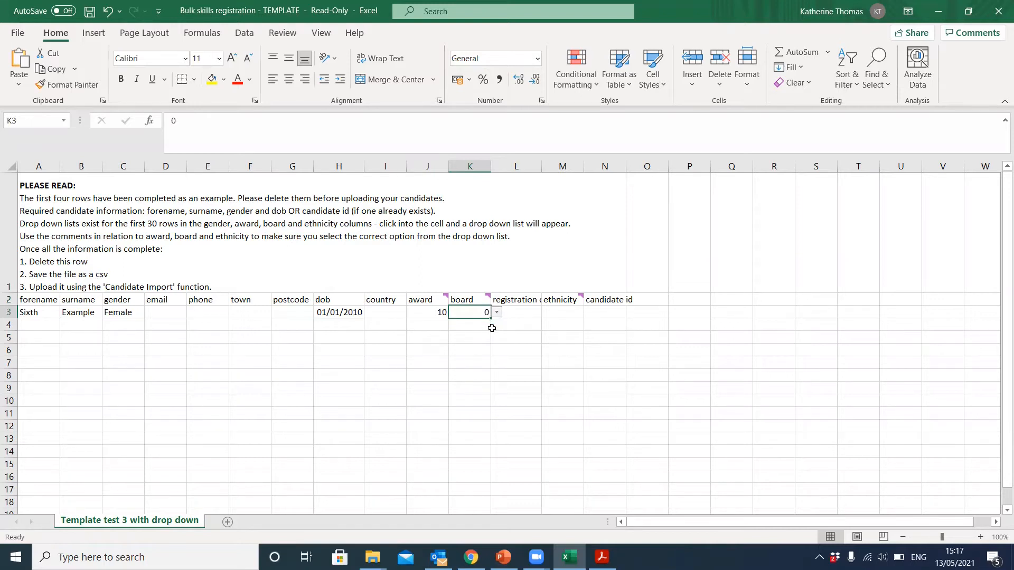
click(516, 312)
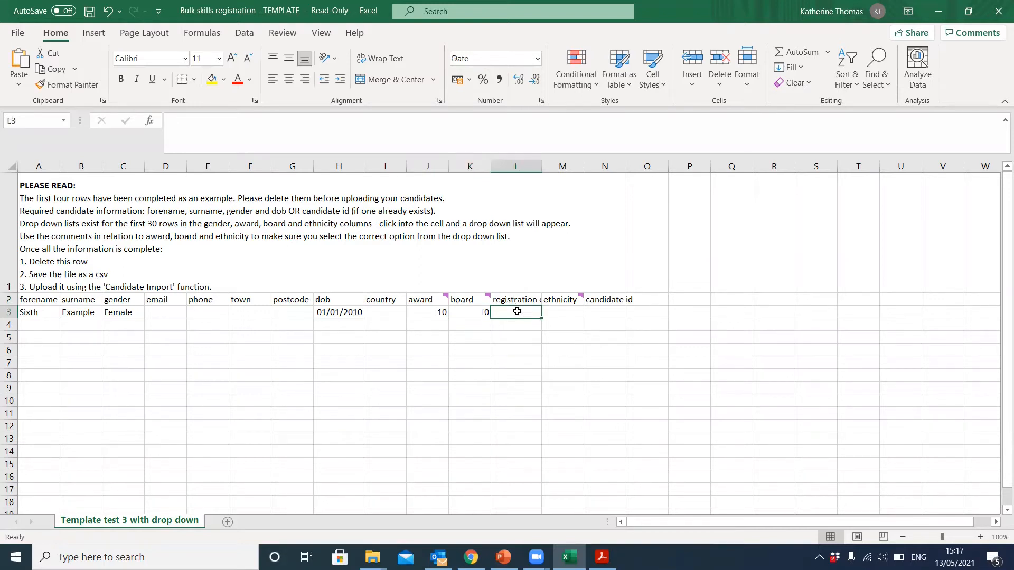
text(13)
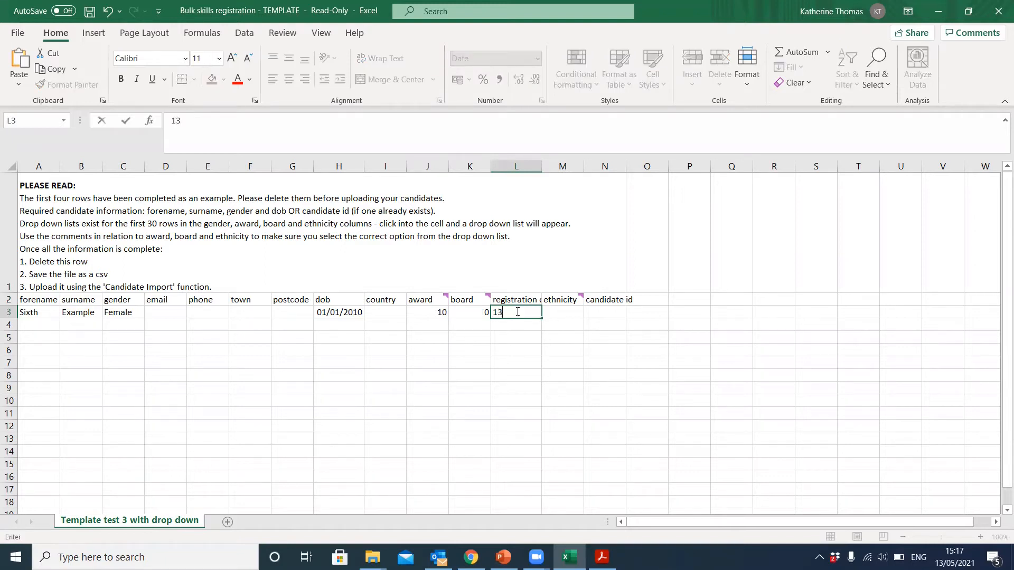
text(/05/2021)
key(ctrl+Return)
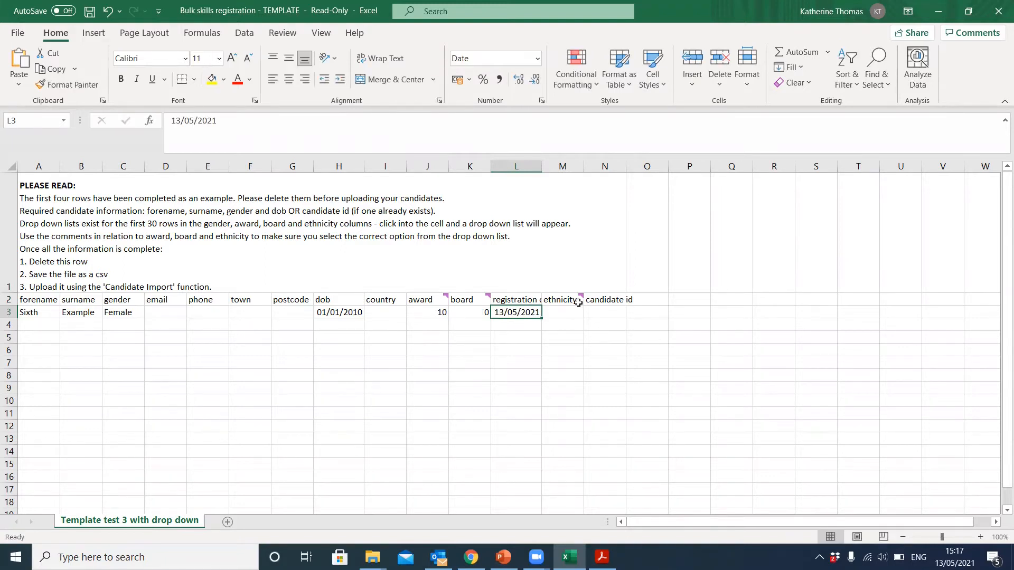
- Set the ethnicity code for the candidate in row 3 to 5
mouse_move(561, 299)
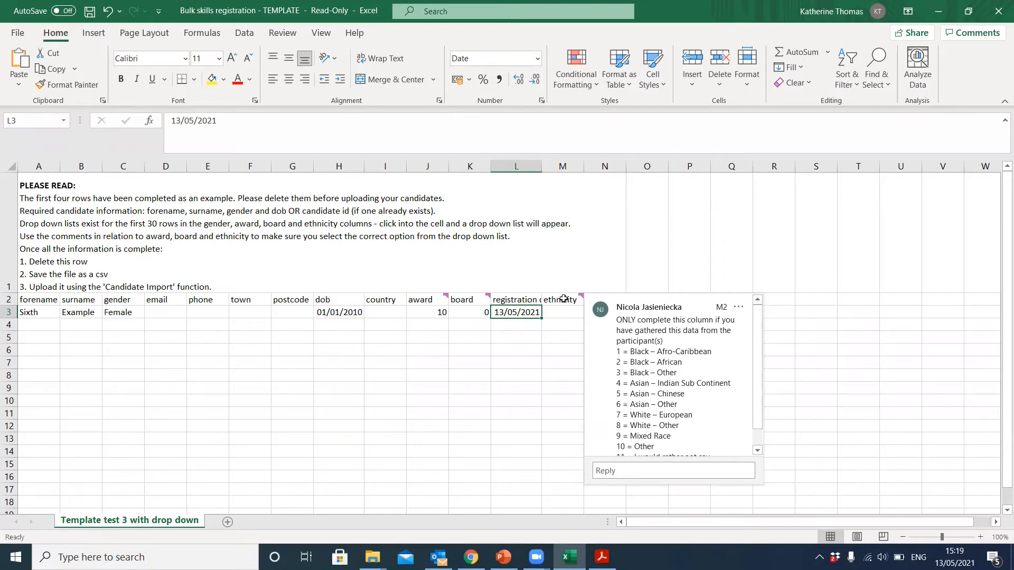
click(563, 314)
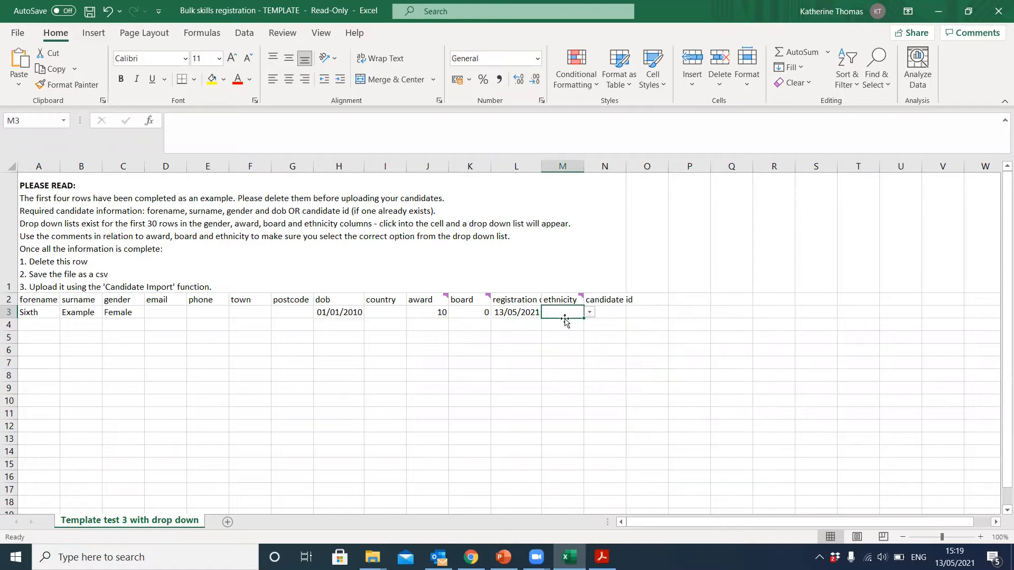
click(589, 312)
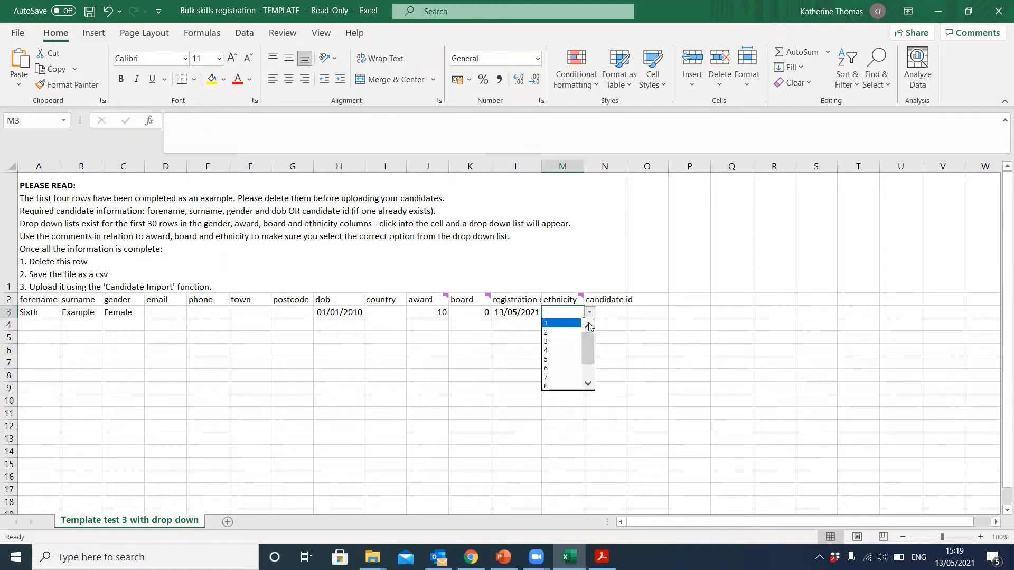
click(548, 359)
click(606, 350)
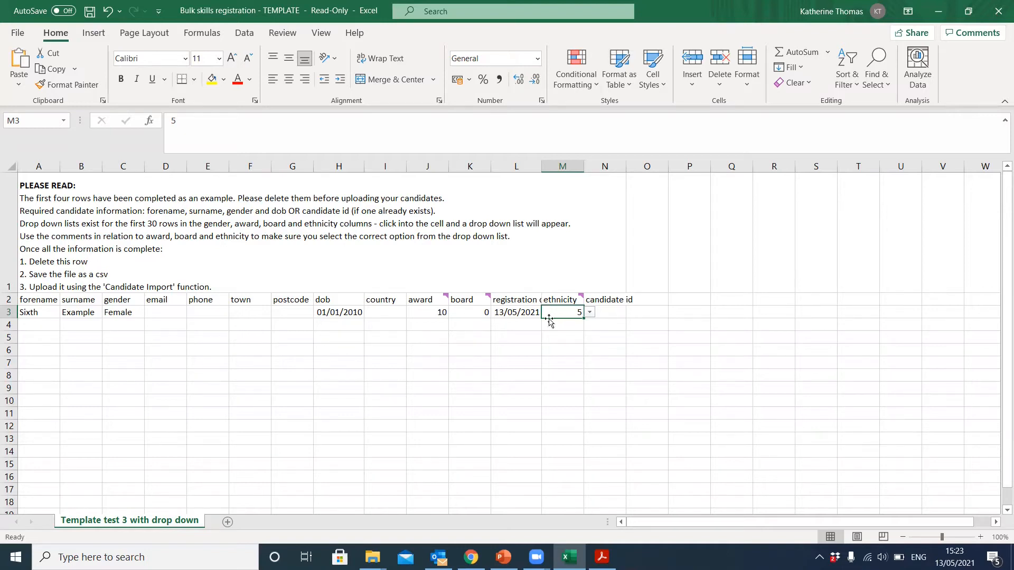
- Enter an existing candidate's ID number in the candidate id column of row 4
click(606, 326)
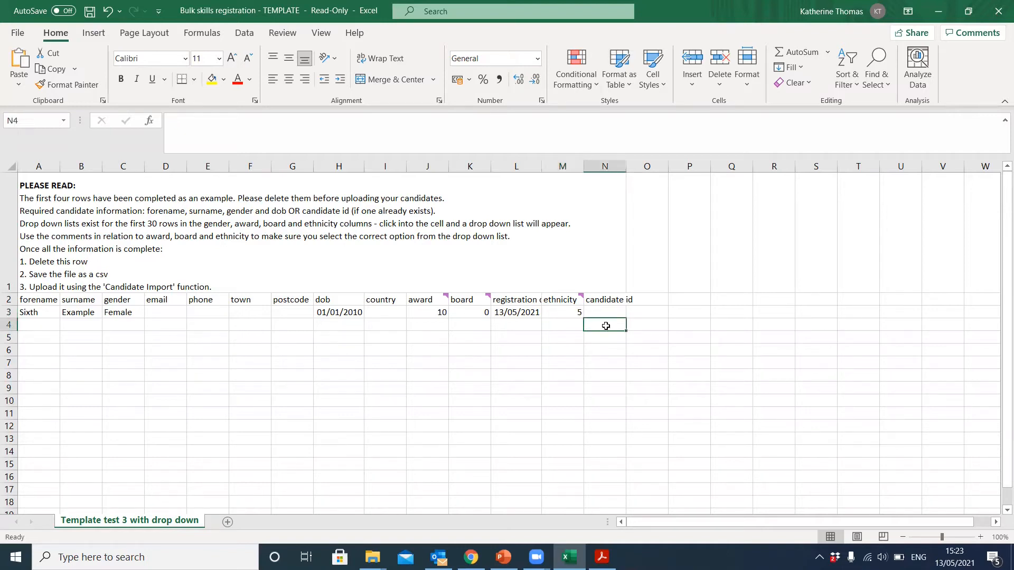
click(256, 129)
text(1370728)
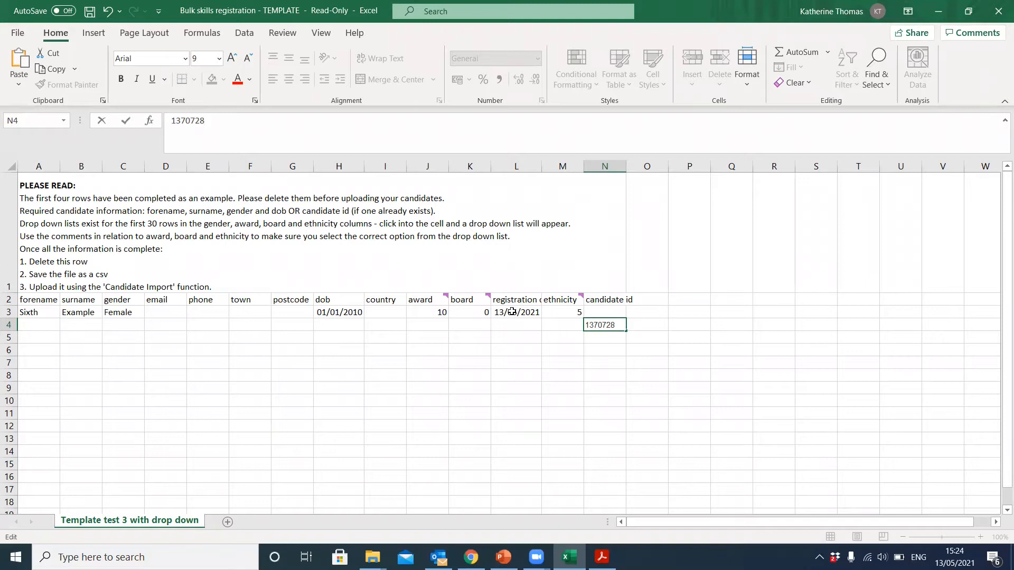
- Set the award code to 10 and the board code to 0 for the candidate in row 4
click(443, 325)
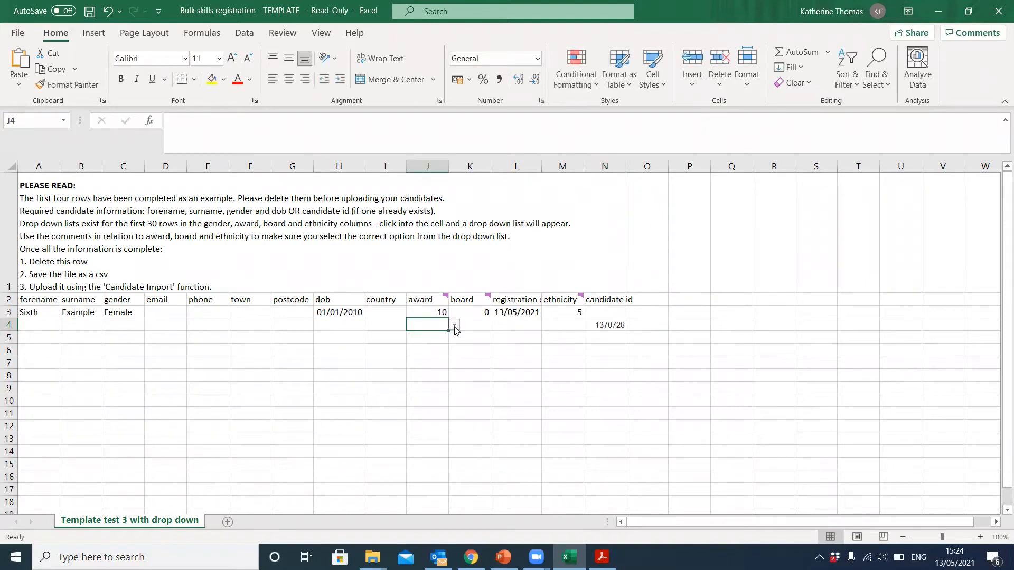
click(455, 325)
click(437, 336)
click(472, 324)
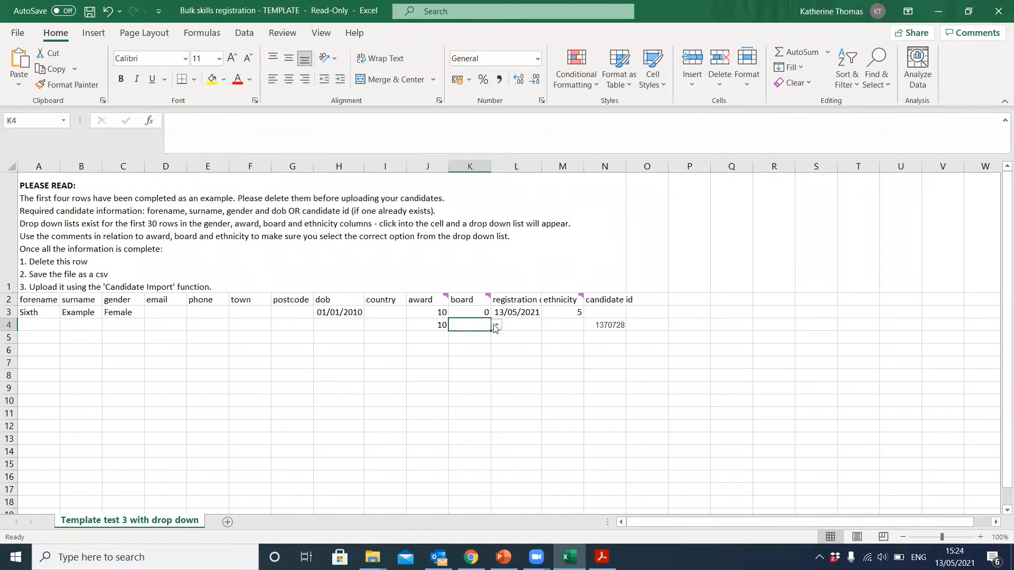
click(496, 325)
click(479, 337)
- Enter 13/05/2021 as the registration date in row 4 and delete the PLEASE READ instructions row above the column headings
click(521, 323)
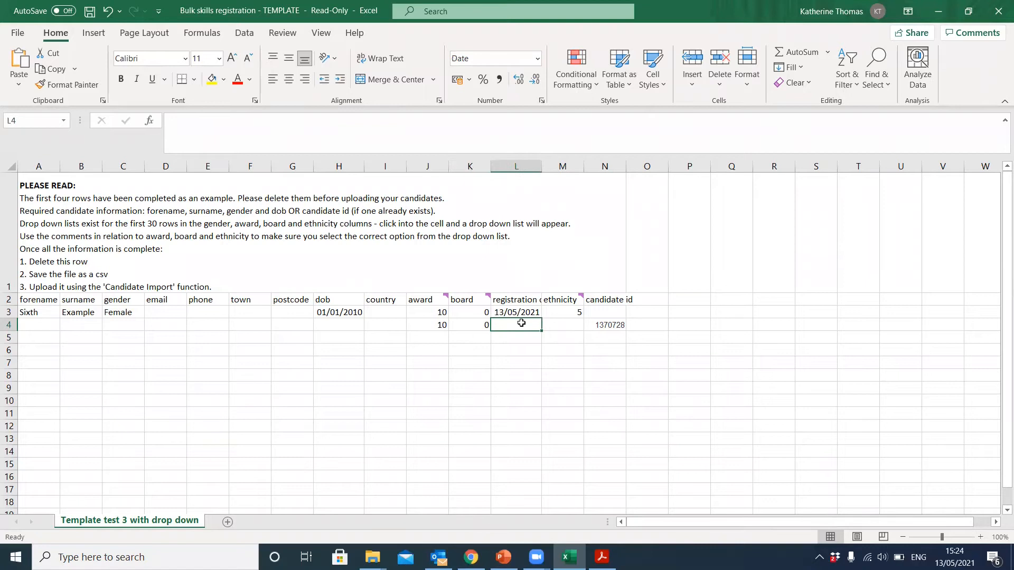
text(13/05/2021)
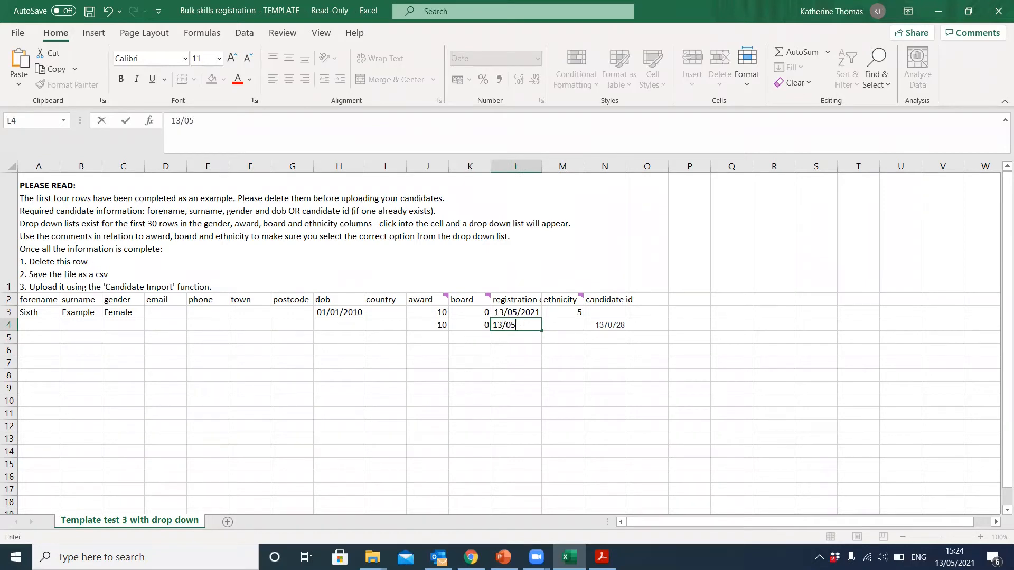
click(520, 363)
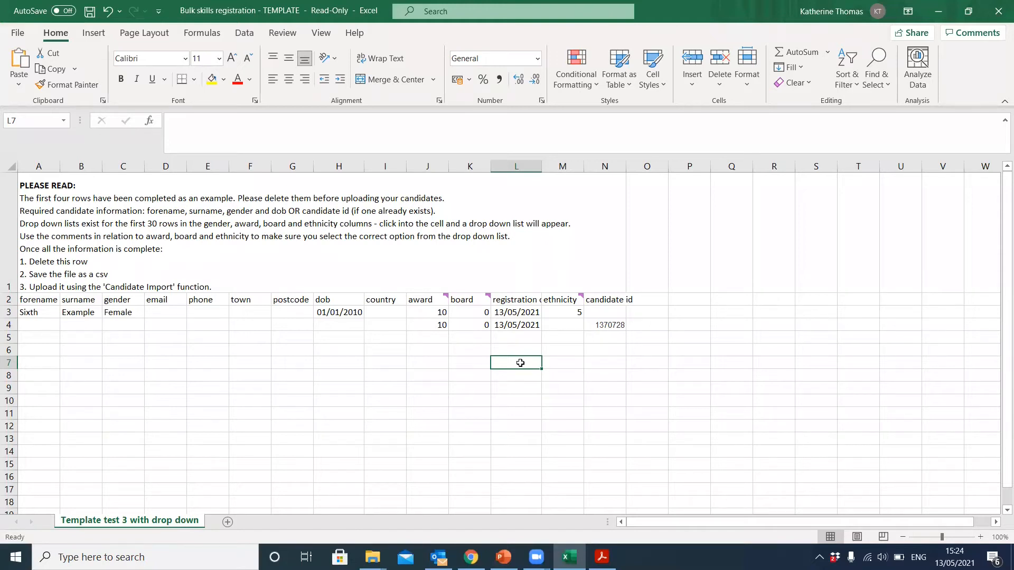
right_click(14, 232)
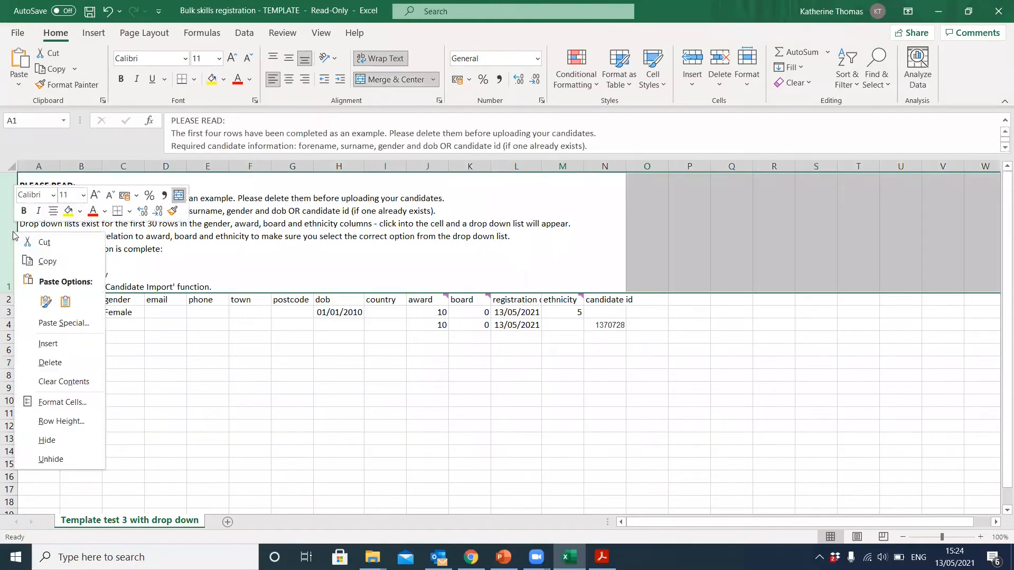
click(57, 364)
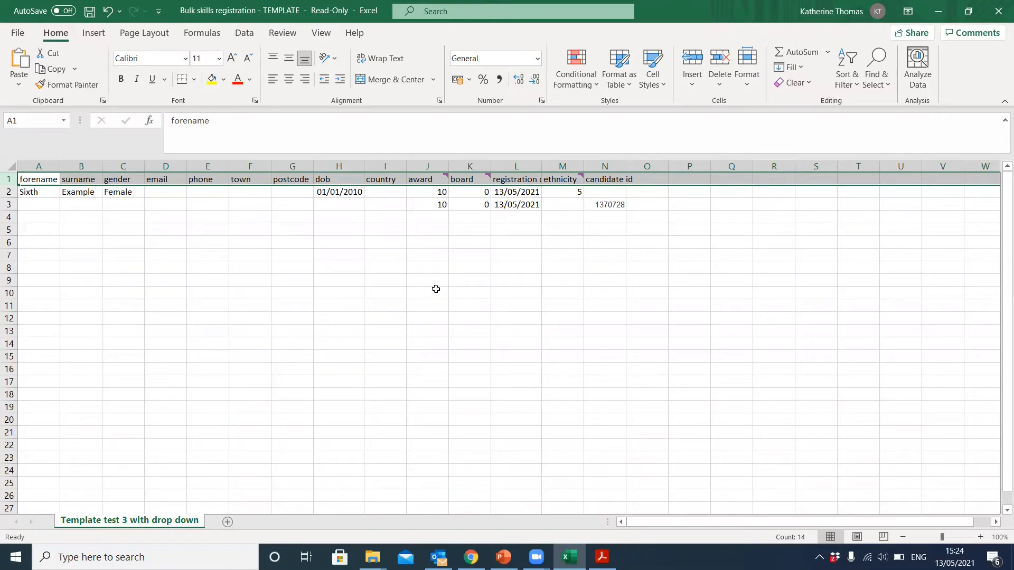
- Save the workbook to the Desktop as "Hill Skills Breakwater School 1 June 2021" in Excel Workbook format
click(19, 34)
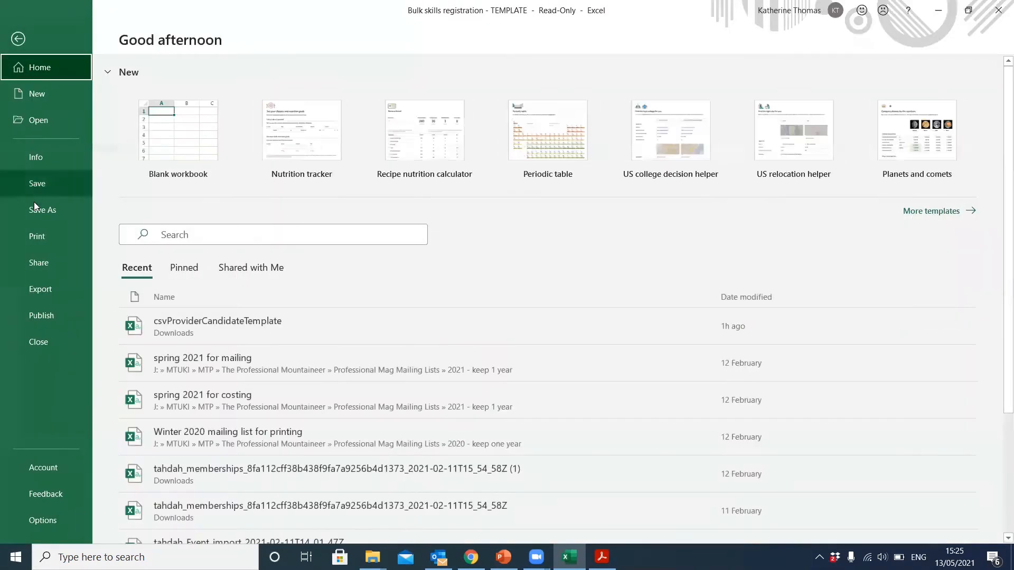
click(34, 208)
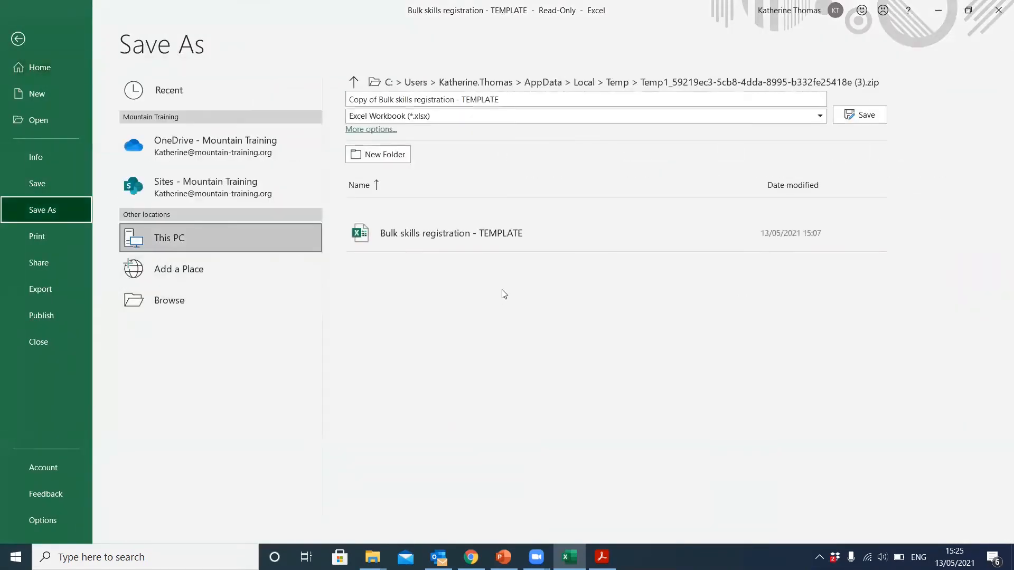
click(507, 104)
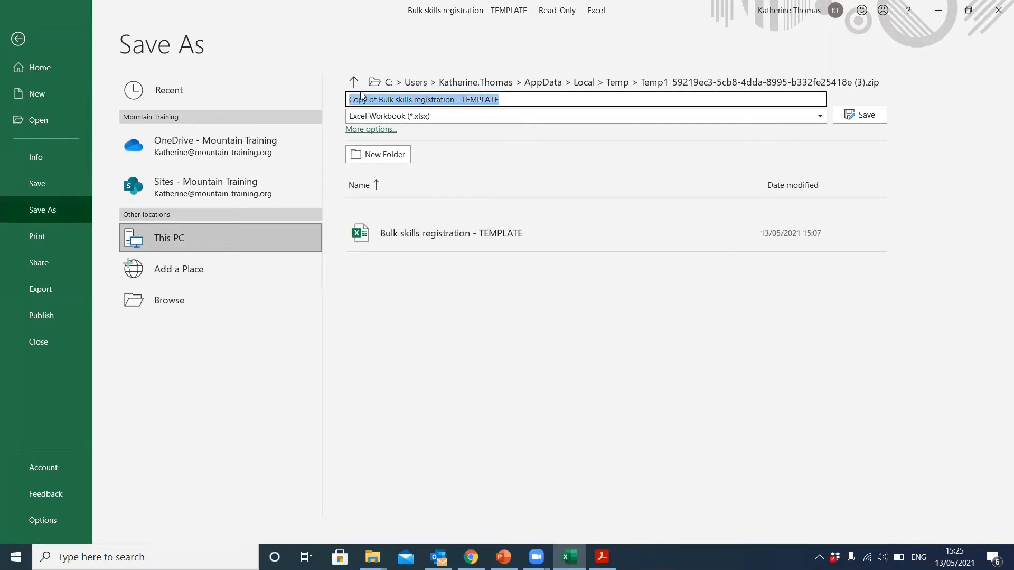
text(skil)
key(BackSpace)
key(BackSpace)
key(BackSpace)
key(BackSpace)
text(Hill)
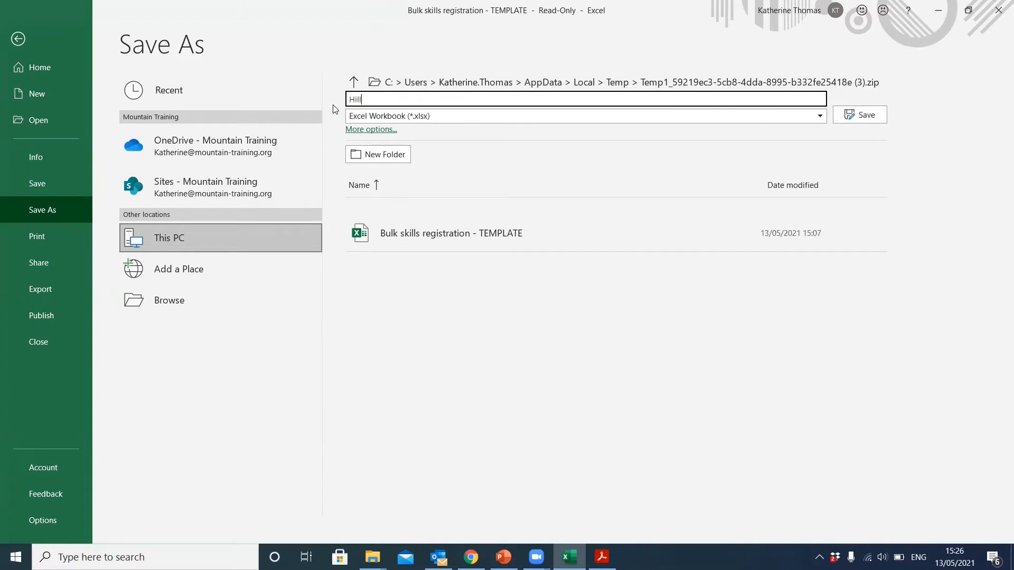
text( Skills Breakwater School 1 June 2021)
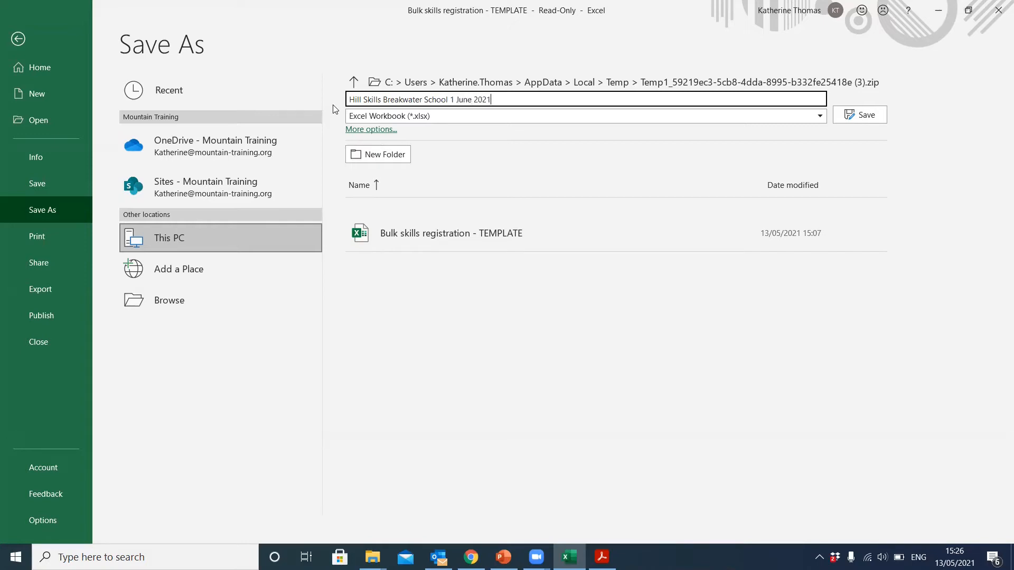
key(Return)
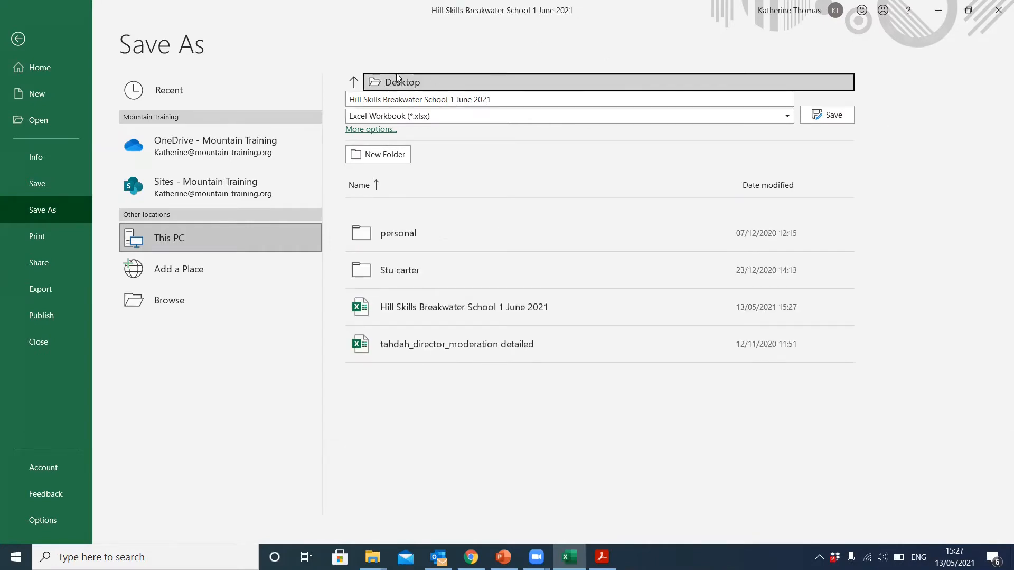
- Save a CSV (Comma delimited) version of the workbook on the Desktop under the same file name
click(535, 120)
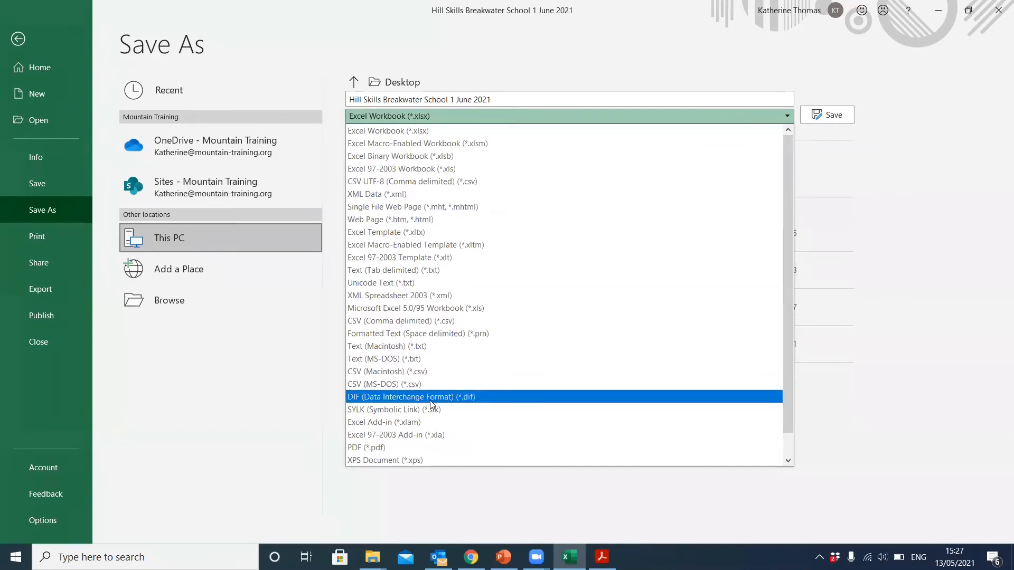
click(379, 322)
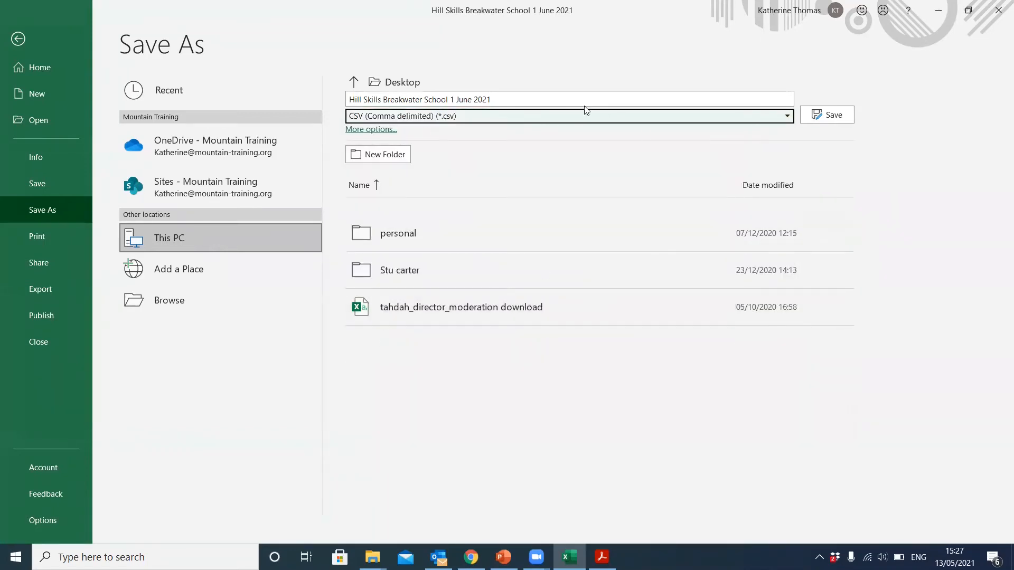
click(833, 115)
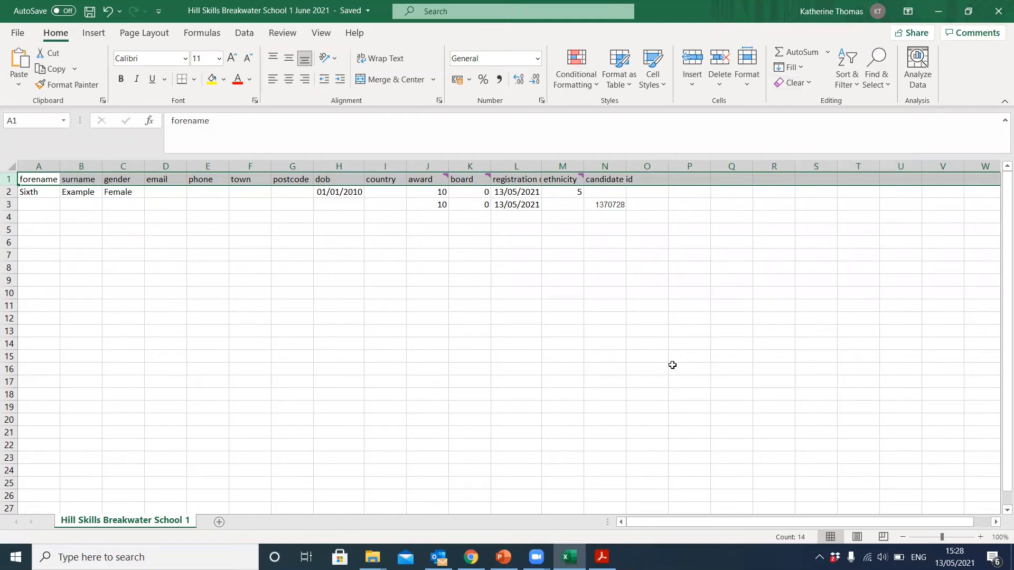
- Switch to the Candidate Import page in Chrome and upload the "Hill Skills Breakwater School 1 June 2021" CSV file from the Desktop
click(470, 555)
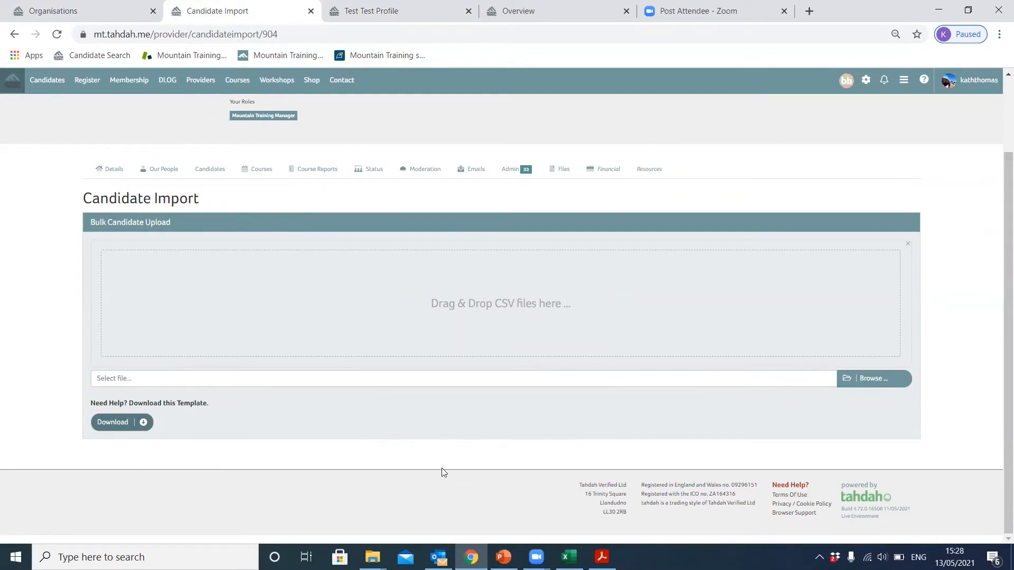
click(867, 378)
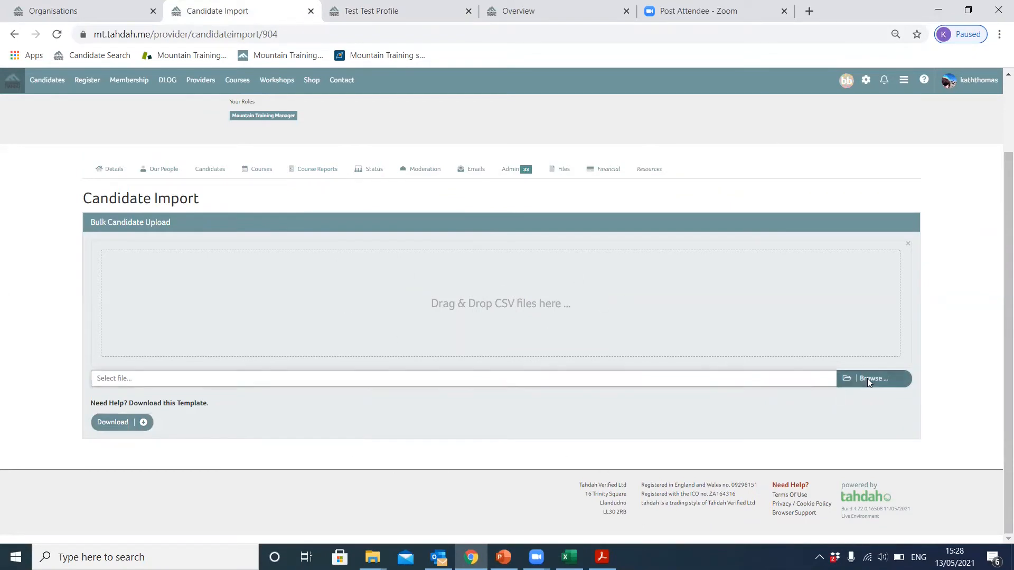
click(864, 376)
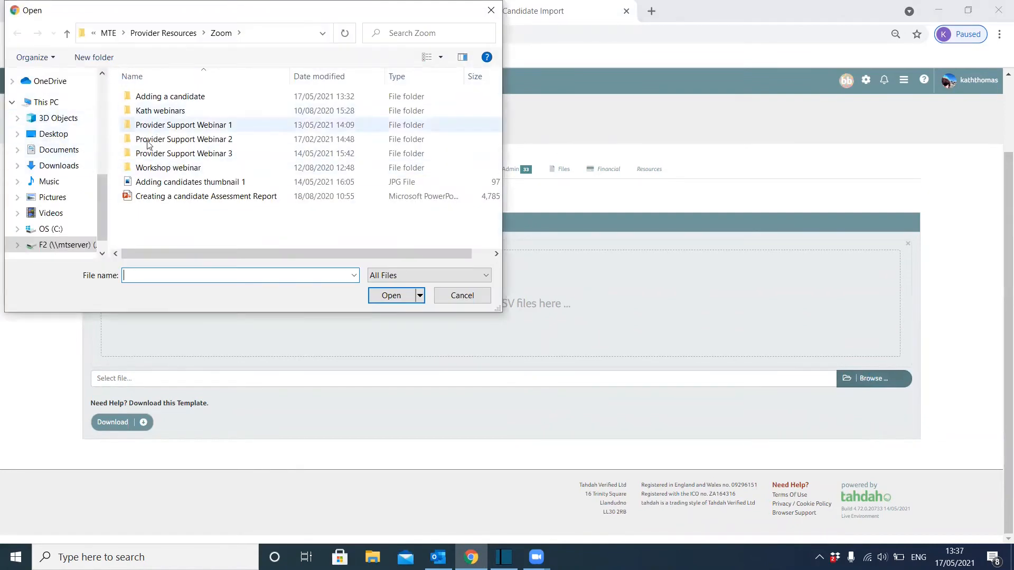
click(37, 134)
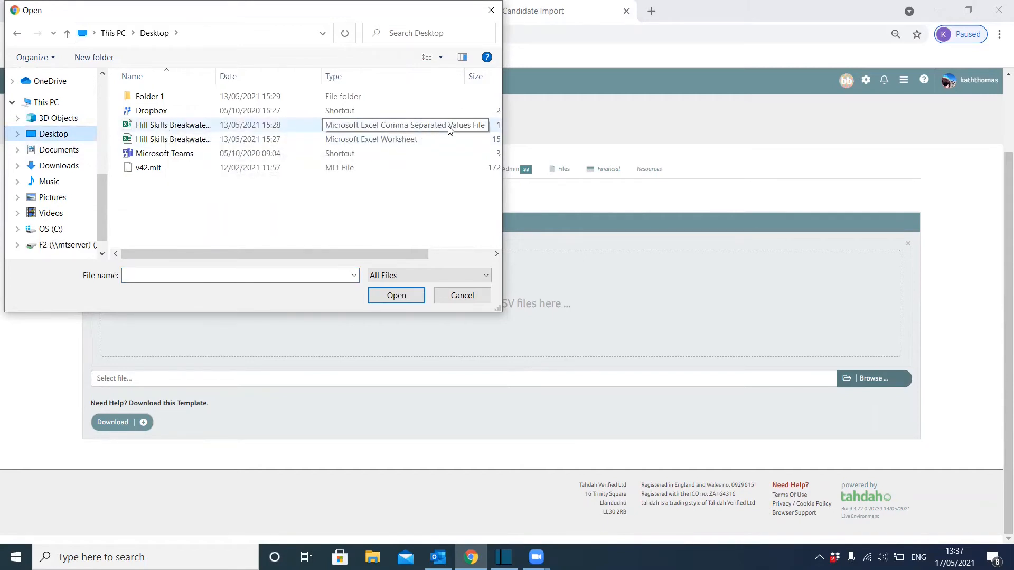
click(172, 127)
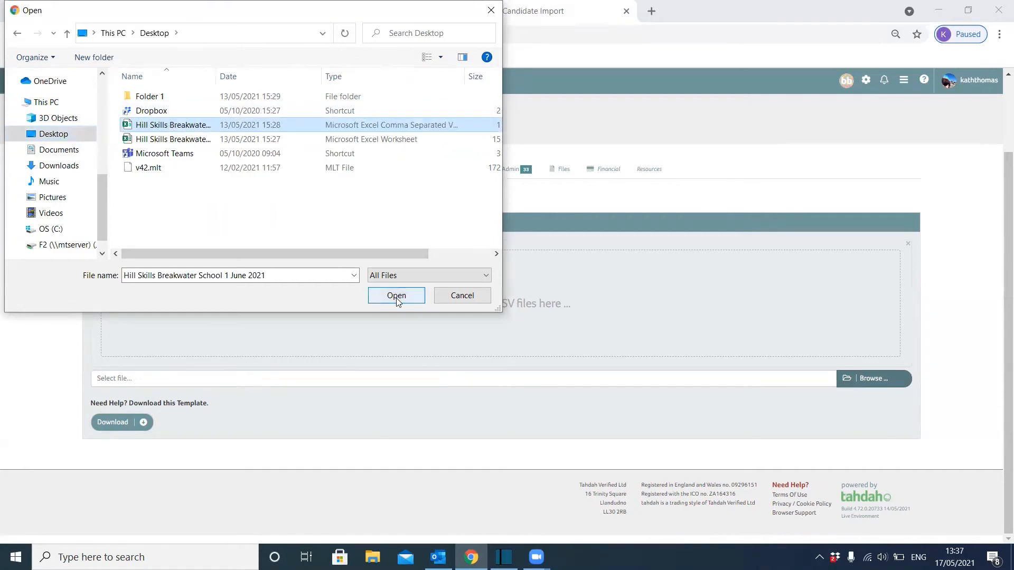
click(396, 295)
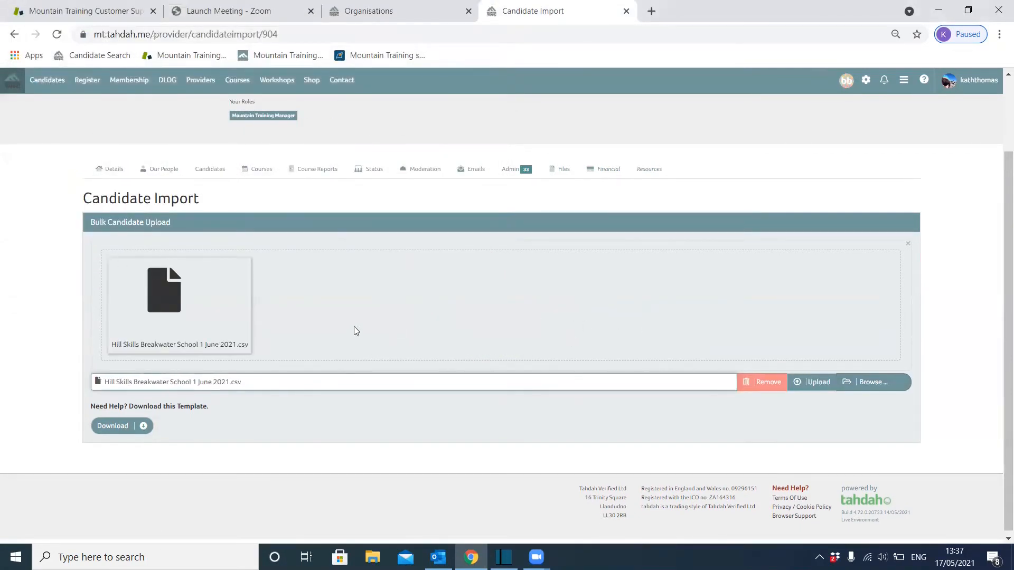
click(816, 385)
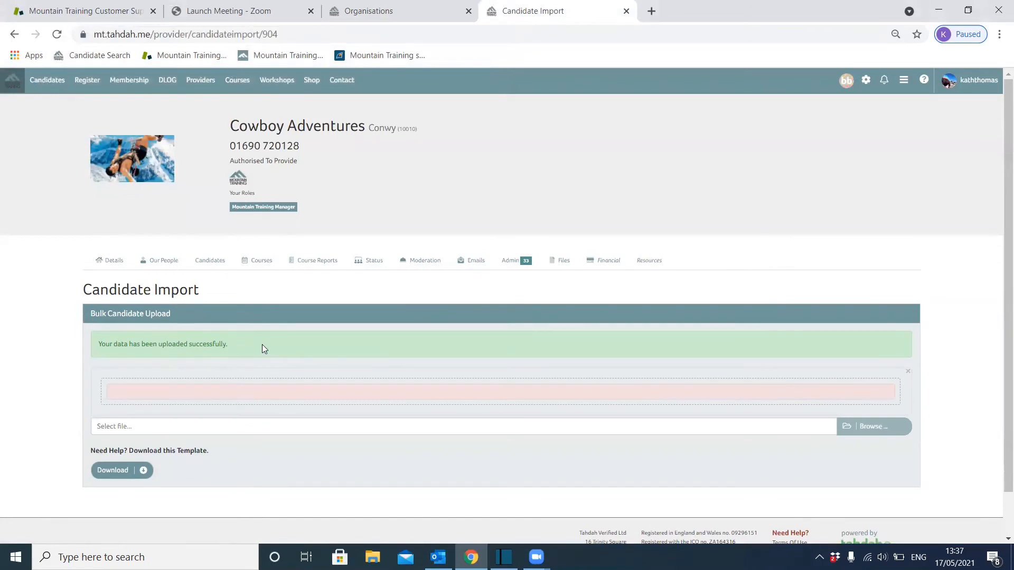
- View the provider's candidate list, and open the Hill & Mountain Skills course starting 01/06/2021 from the provider's courses in a new tab
click(201, 265)
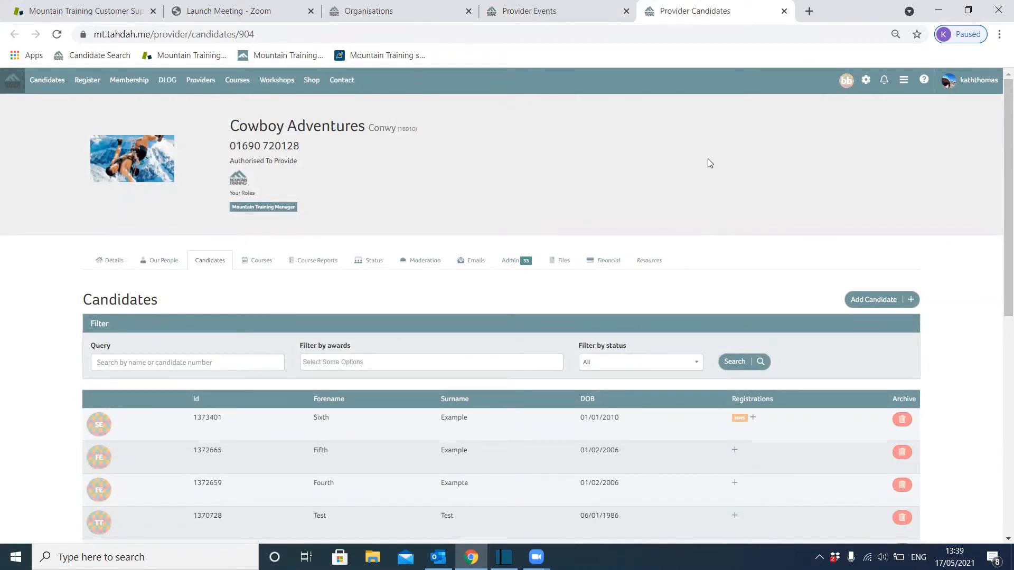
click(258, 268)
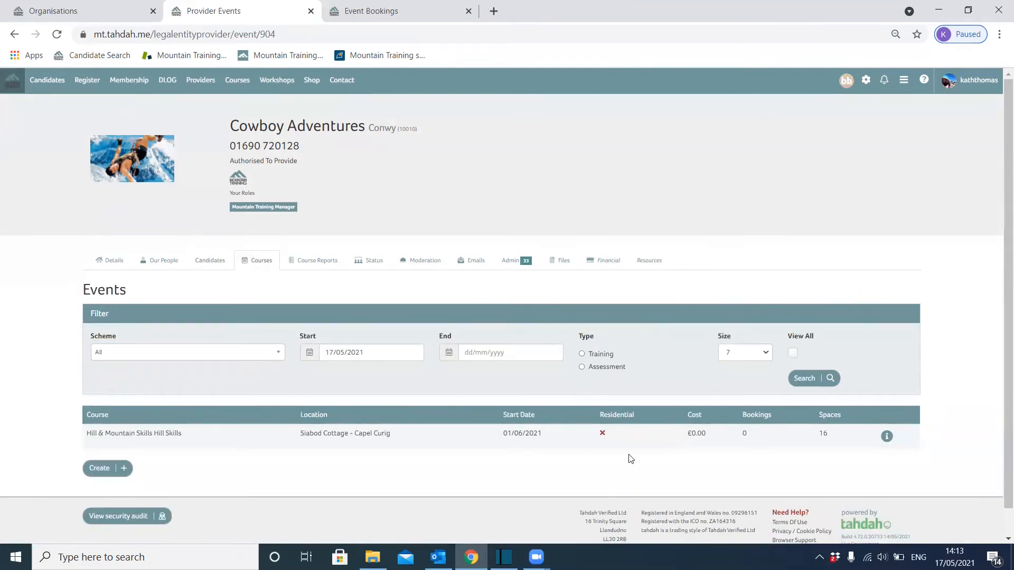
right_click(887, 438)
click(871, 332)
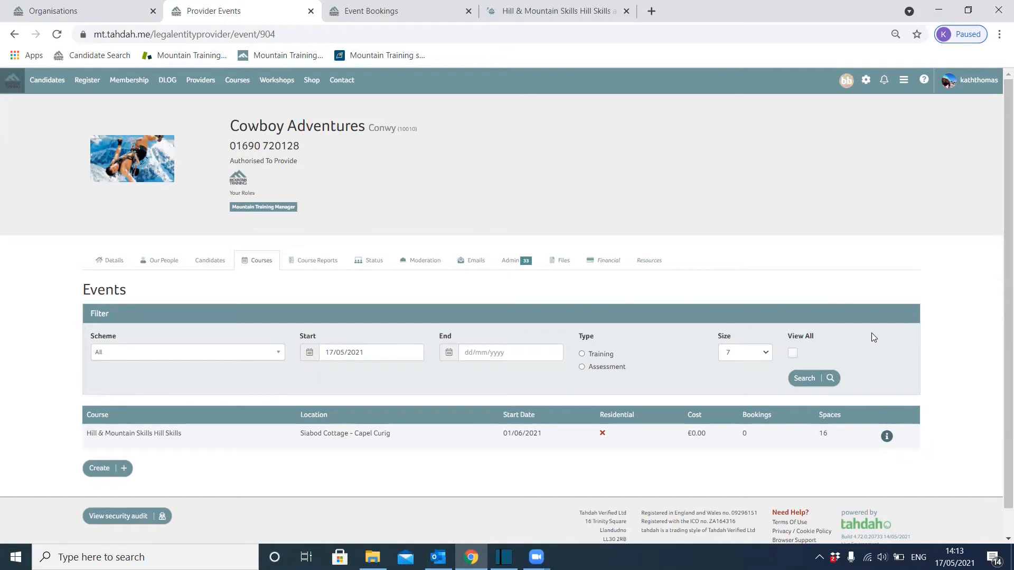
click(570, 11)
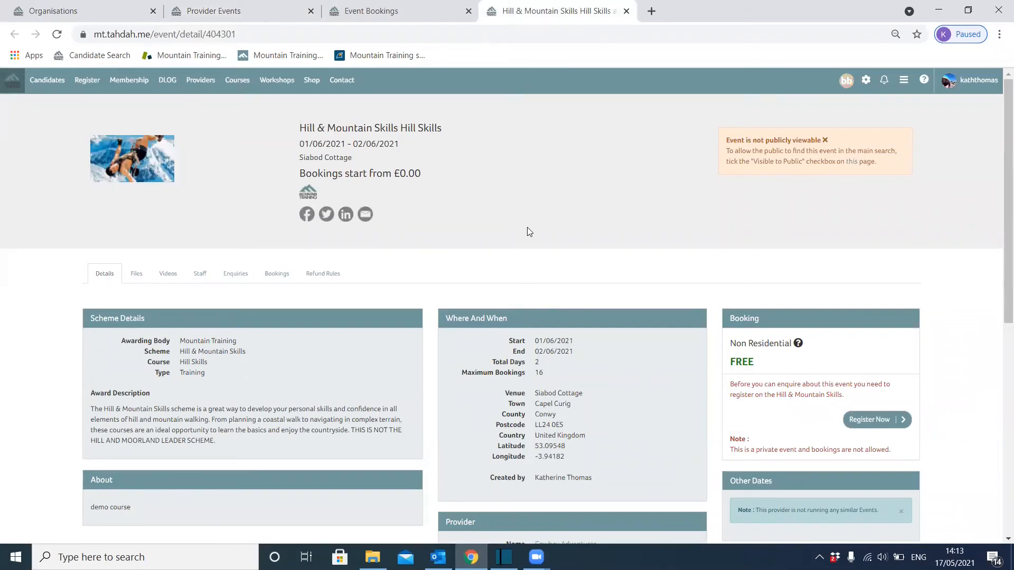
- Download the booking import template from the course's bookings and open it in Excel
click(278, 274)
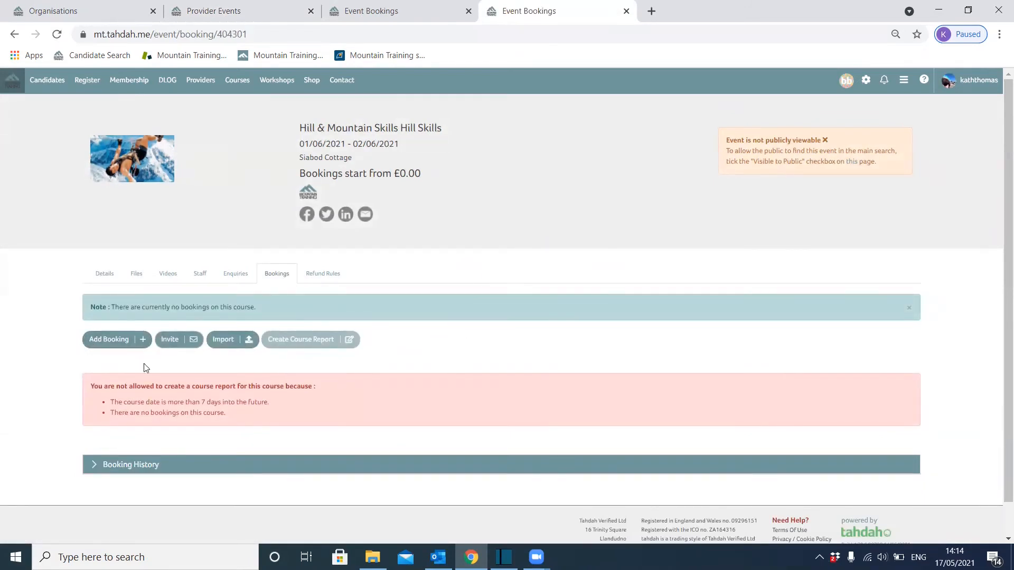
click(226, 341)
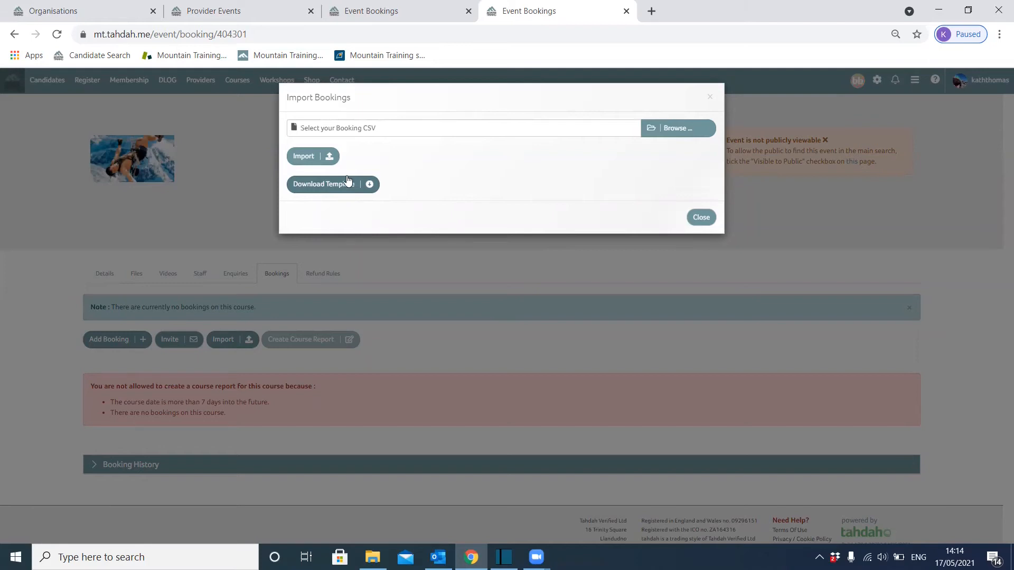
click(331, 186)
click(103, 538)
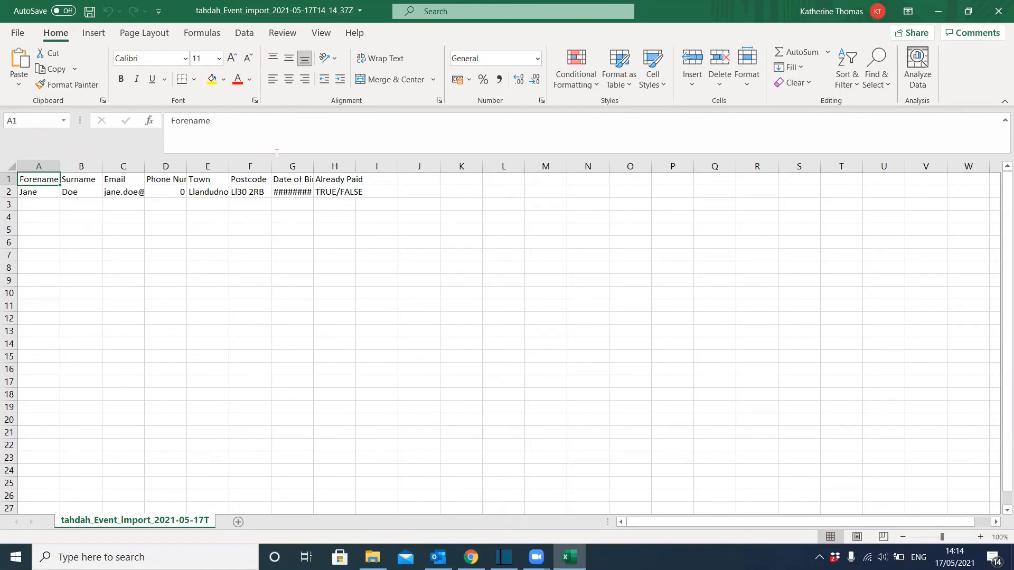
- Fit the Date of Birth column to its contents and clear the sample booking from row 2
drag(315, 167, 315, 167)
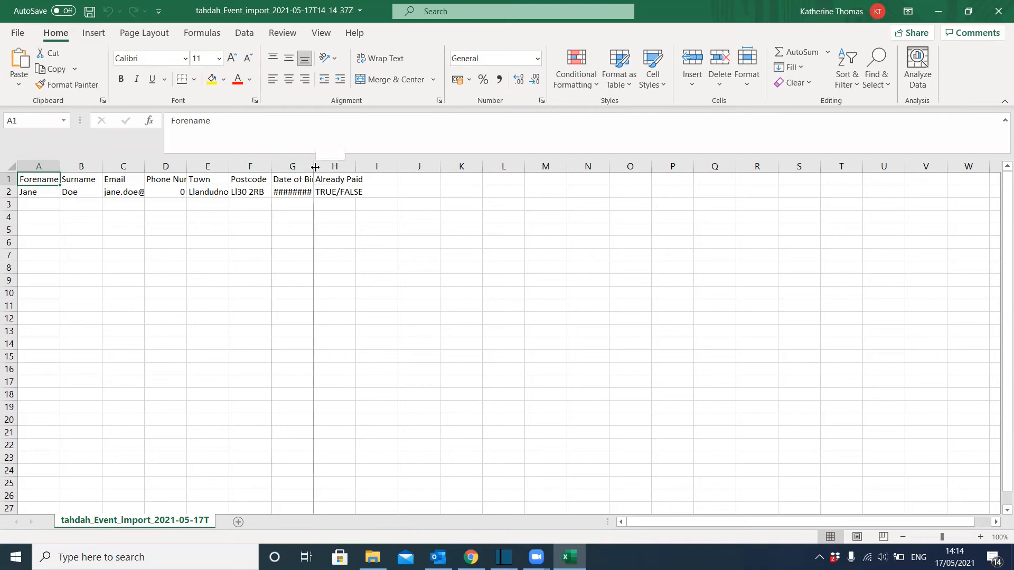
double_click(315, 167)
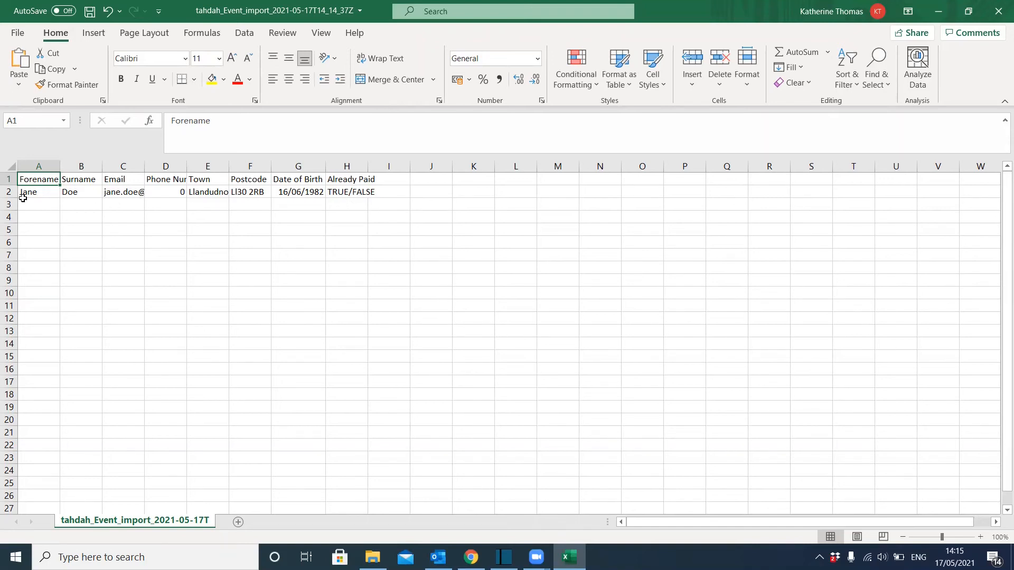
drag(23, 192, 362, 191)
key(Delete)
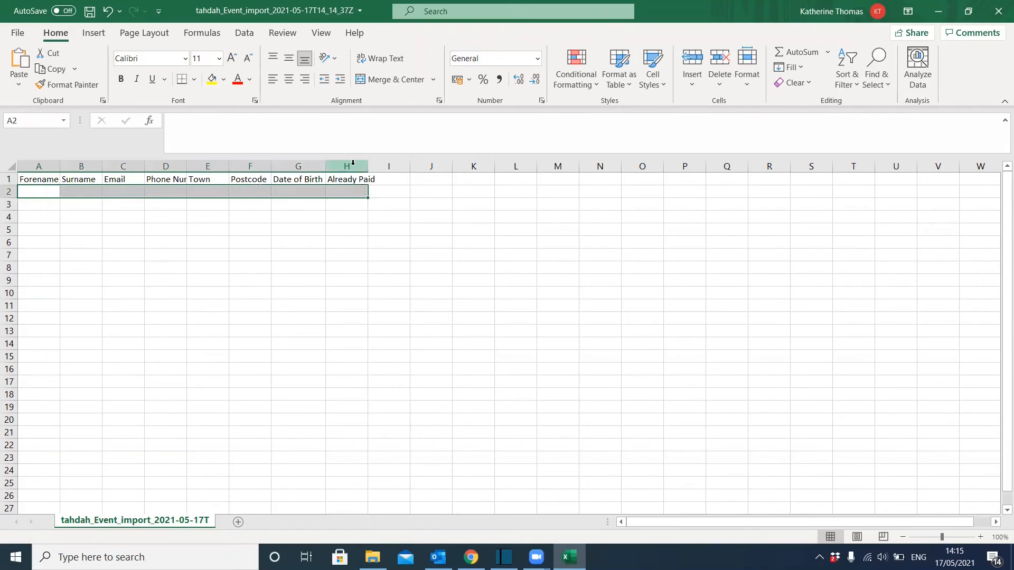
- Enter "Test" as both the forename and the surname in row 2 of the booking import sheet
click(39, 194)
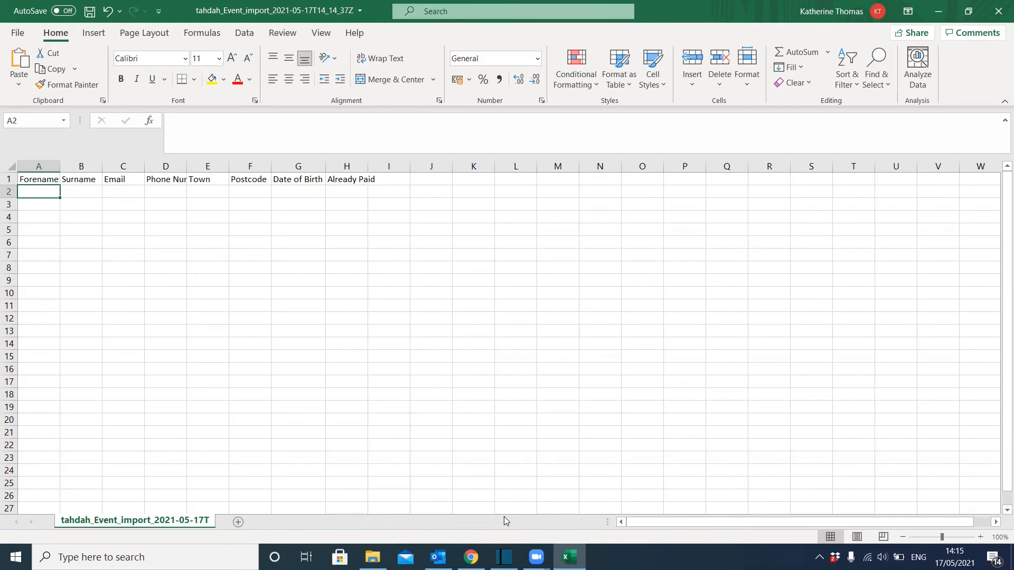
text(Test)
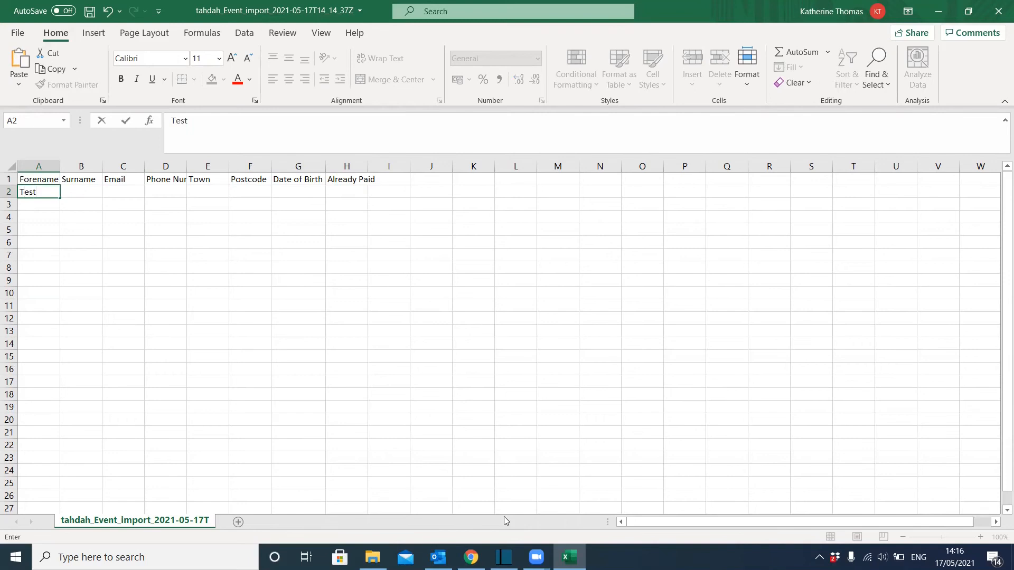
key(Tab)
text(Test)
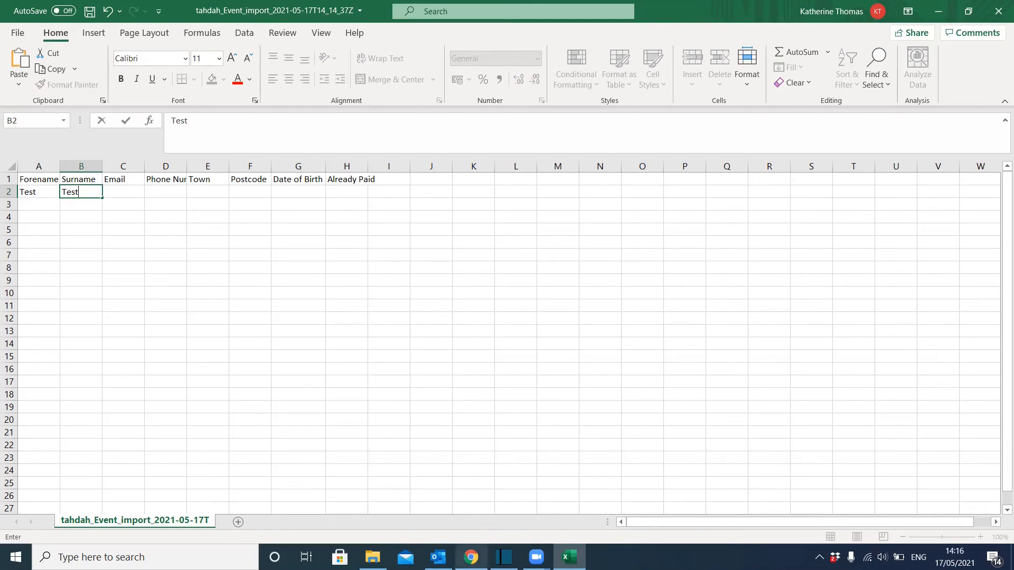
- Switch to Chrome, open the provider's candidate list, and copy the date of birth of the candidate listed as "Test"
click(471, 557)
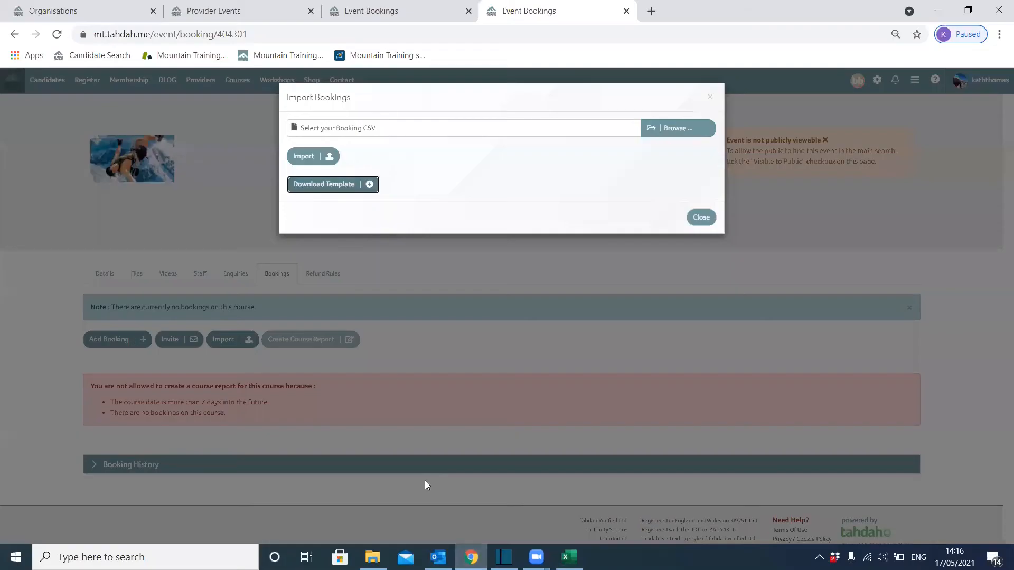
click(214, 12)
click(208, 263)
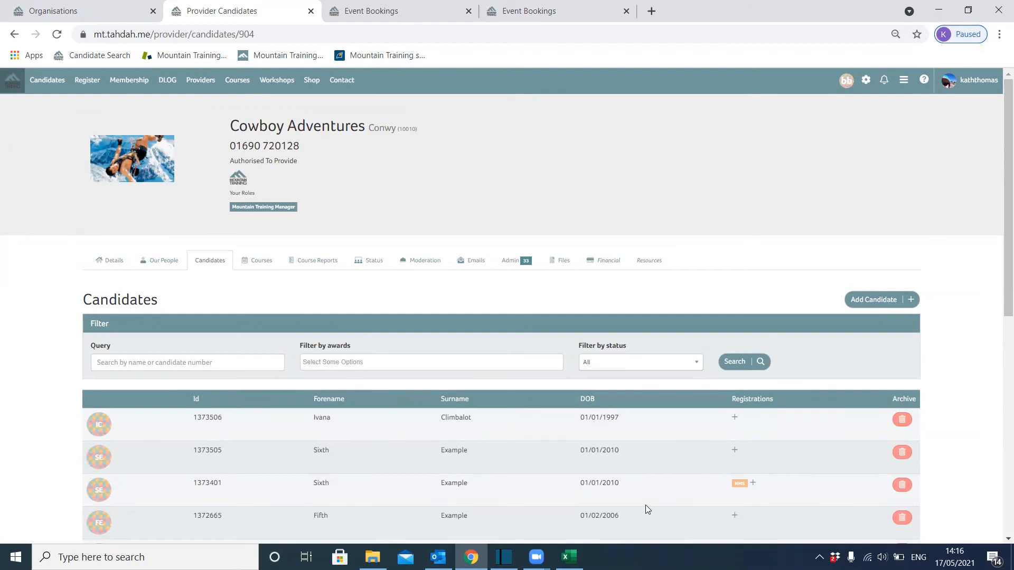
scroll(645, 505, down, 1)
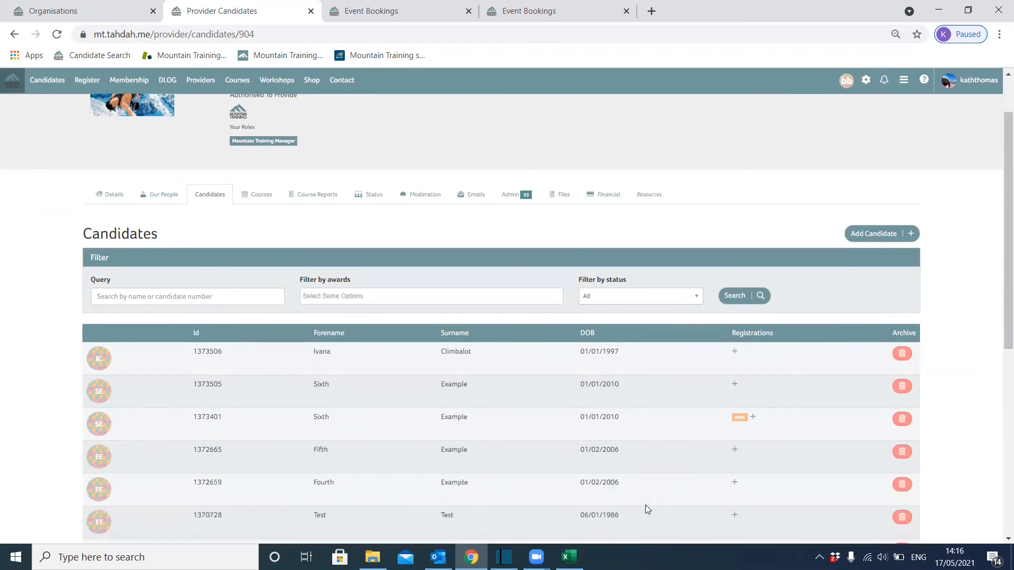
drag(622, 513, 563, 513)
key(ctrl+c)
- Switch back to Excel, paste the copied date into Date of Birth in row 2, and remove its leading spaces
click(569, 557)
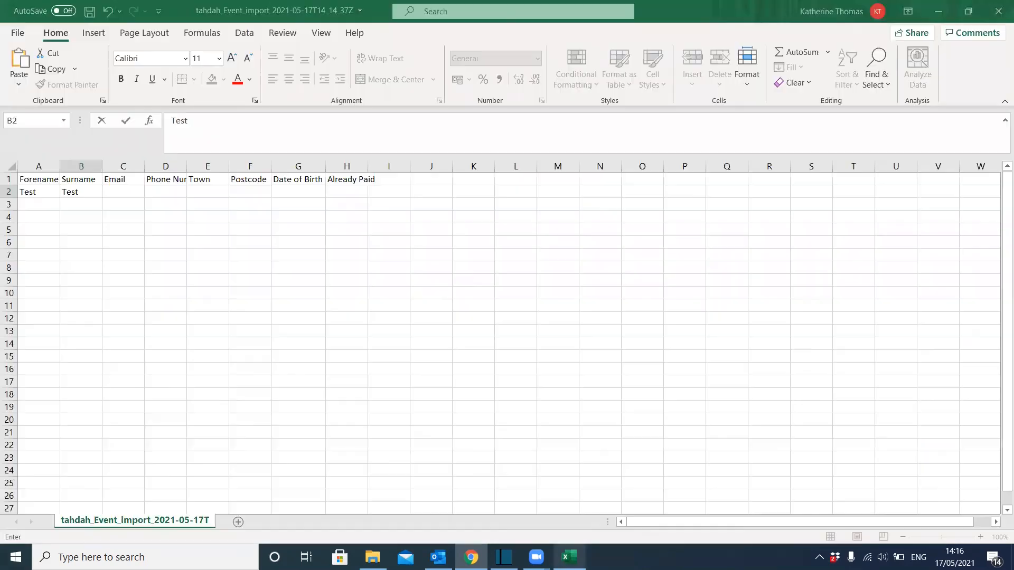
click(302, 193)
click(201, 123)
key(ctrl+v)
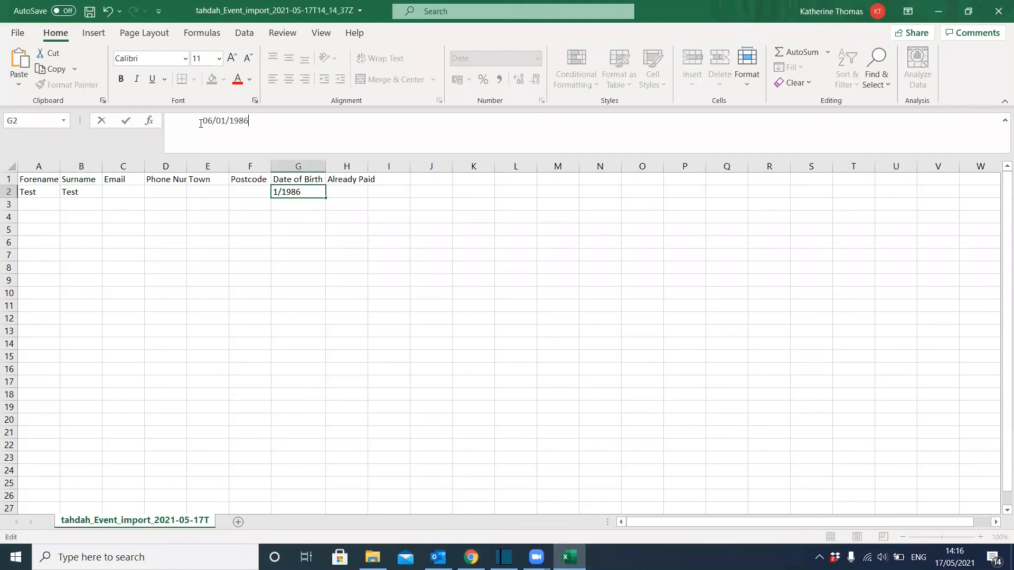
drag(204, 120, 164, 116)
key(BackSpace)
click(317, 333)
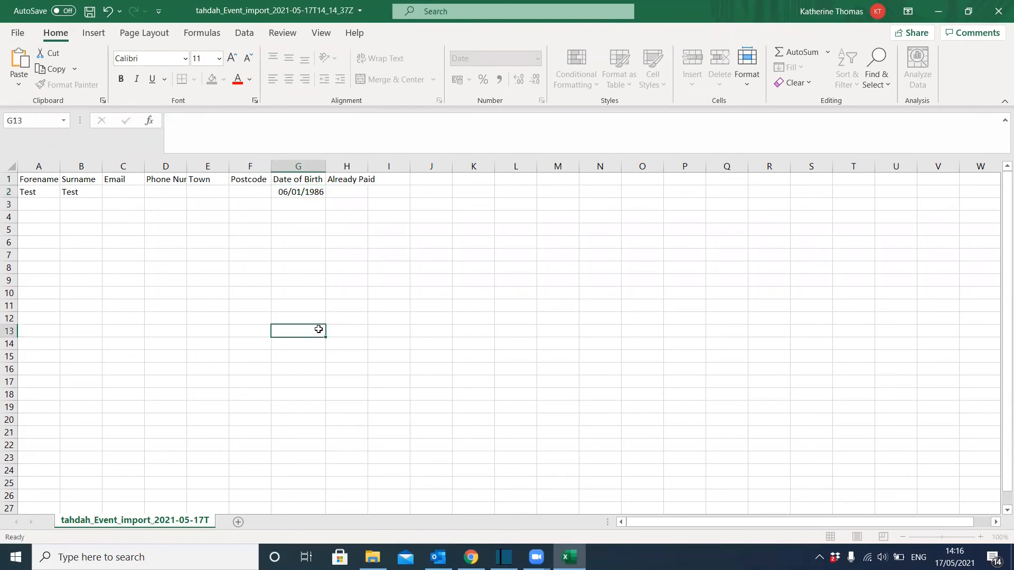
- Set Already Paid to FALSE for the booking in row 2
click(346, 189)
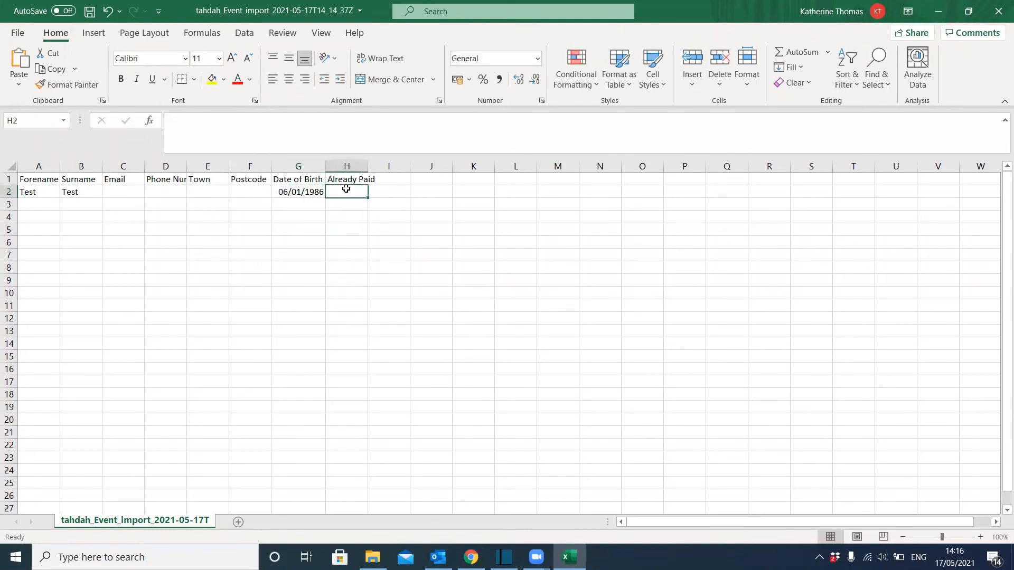
text(FALSE)
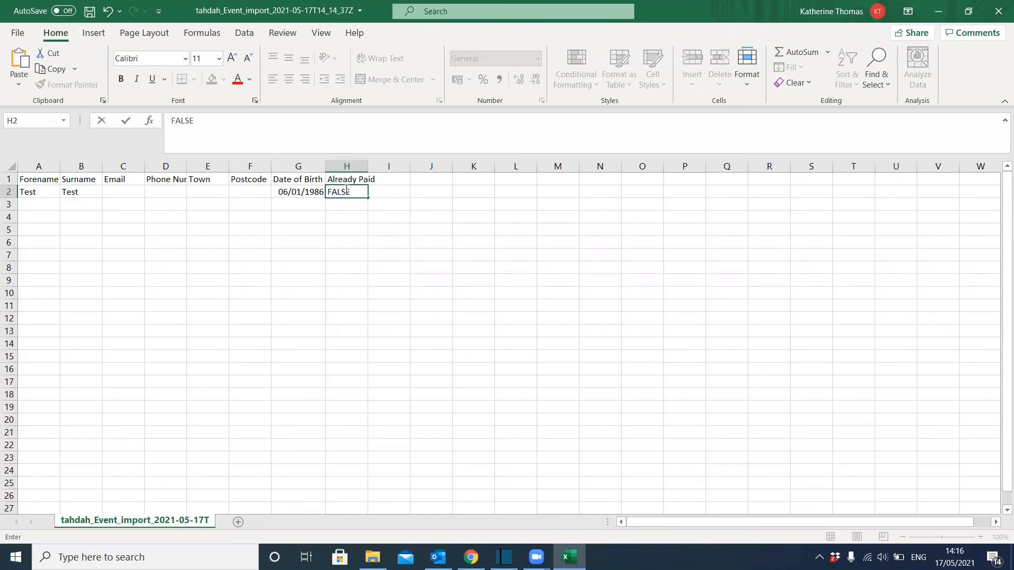
click(350, 218)
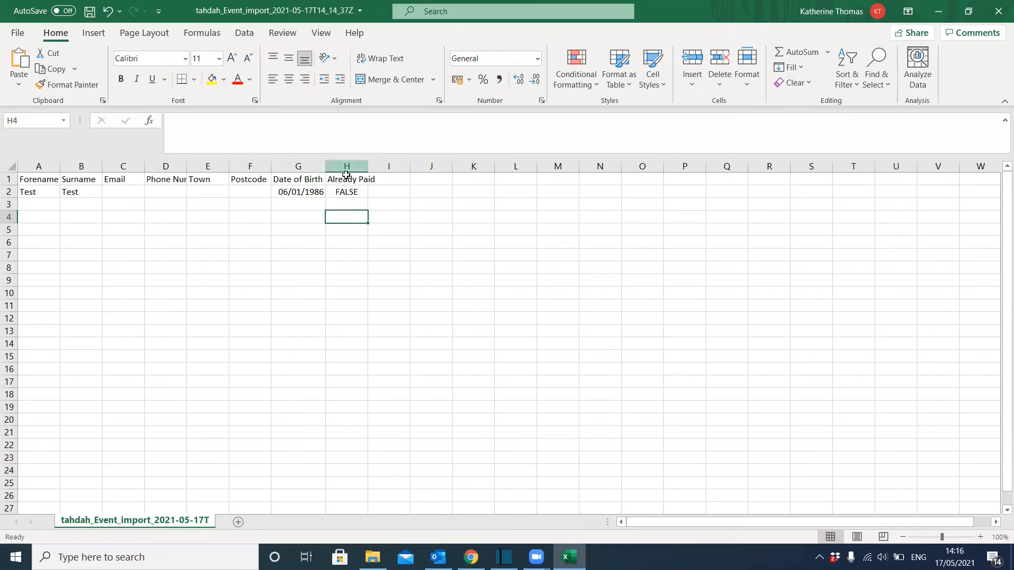
- Check the candidate list in Chrome, and enter forename "Sixth" and surname "Example" in row 3 of the Excel sheet
click(49, 206)
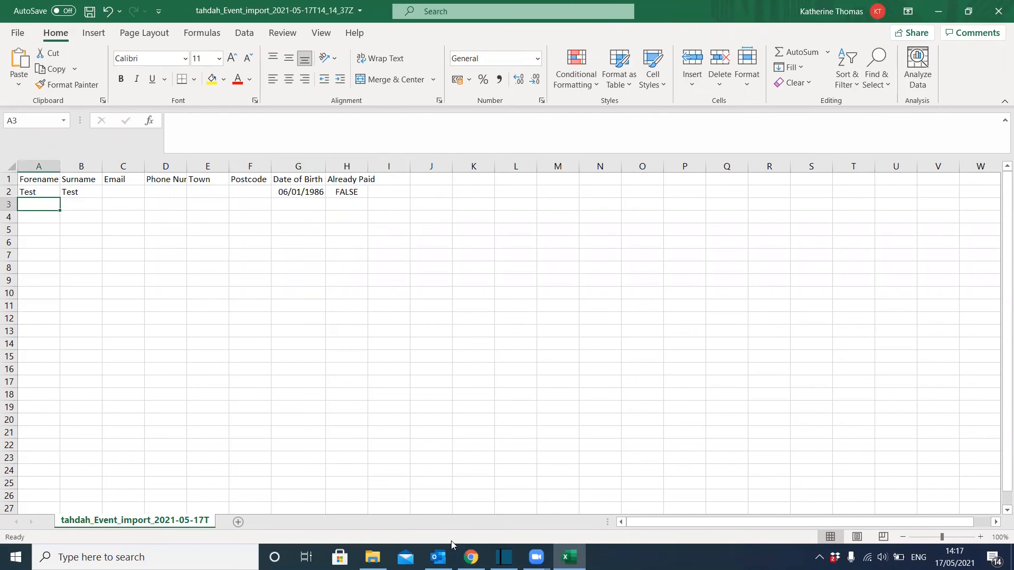
mouse_move(504, 557)
mouse_move(471, 557)
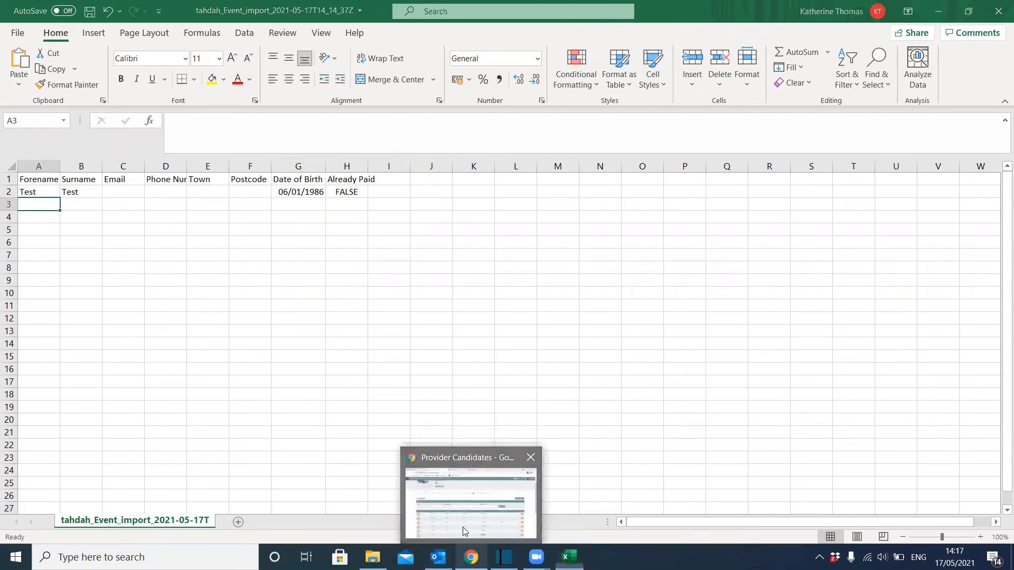
click(464, 530)
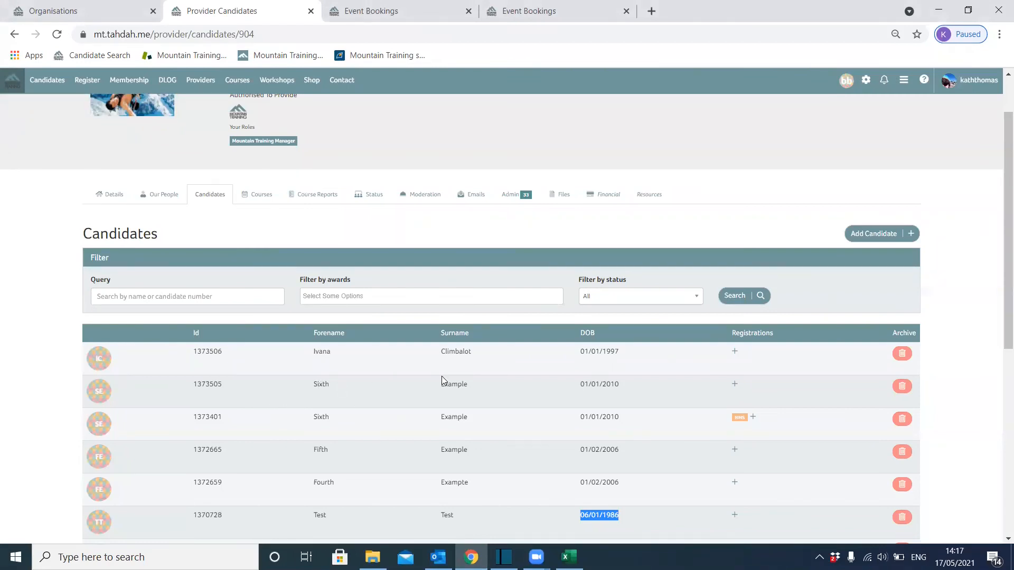
click(568, 556)
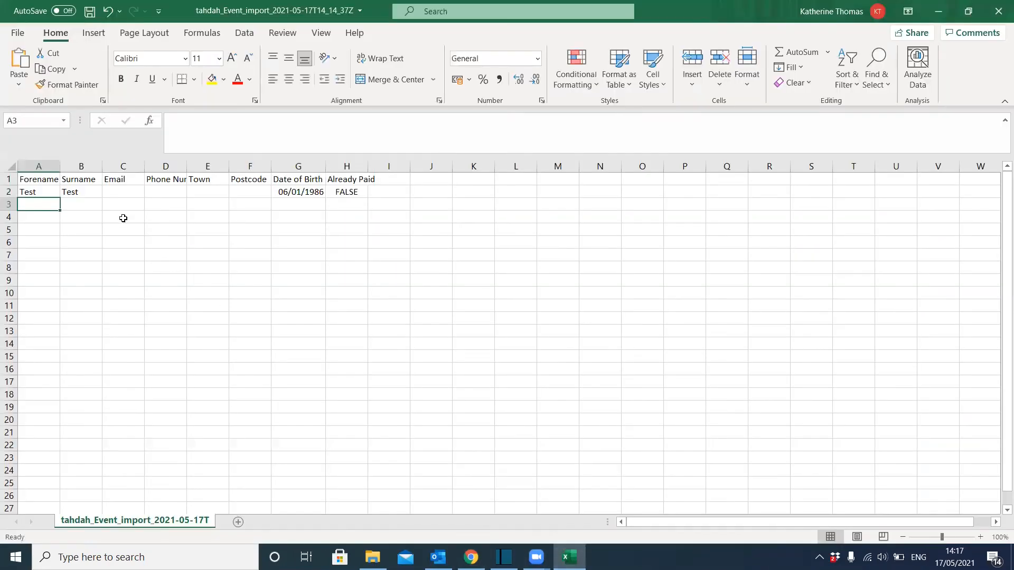
text(Sixth)
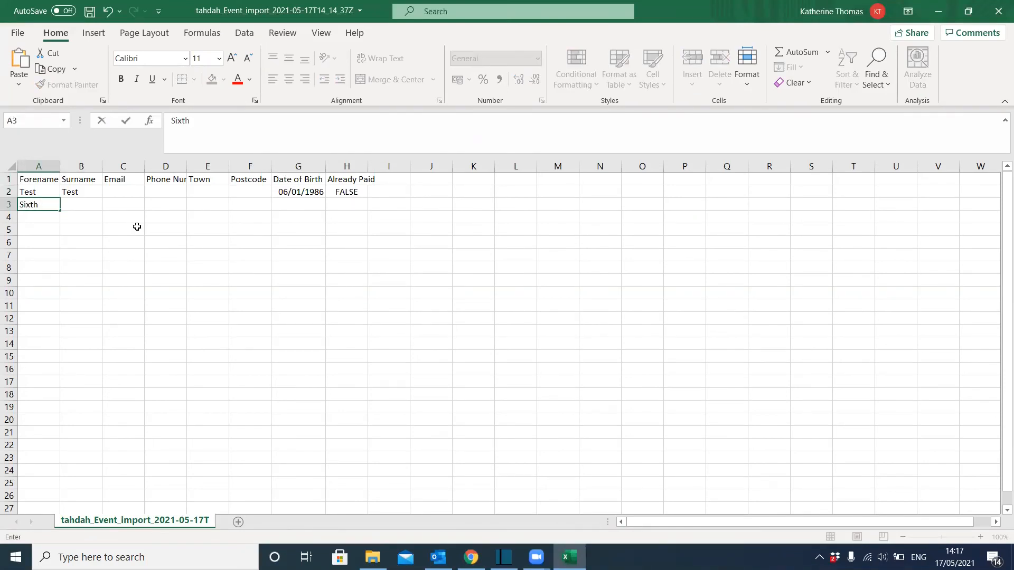
key(Tab)
text(Exampl)
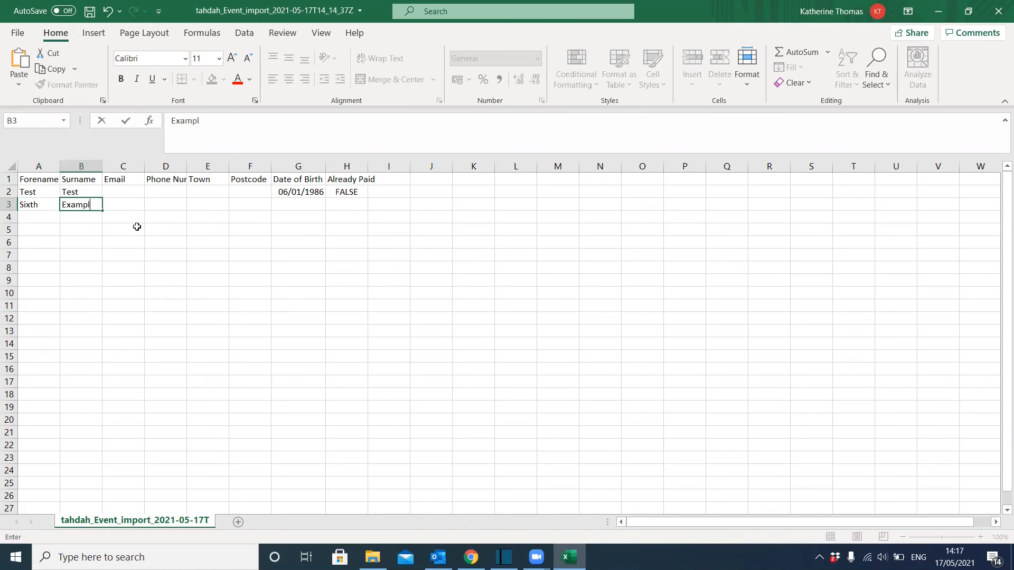
text(e)
- Copy the "Sixth Example" candidate's date of birth from the Chrome candidate list and paste it into Date of Birth in row 3
key(Tab)
key(Tab)
key(Tab)
key(Tab)
key(Tab)
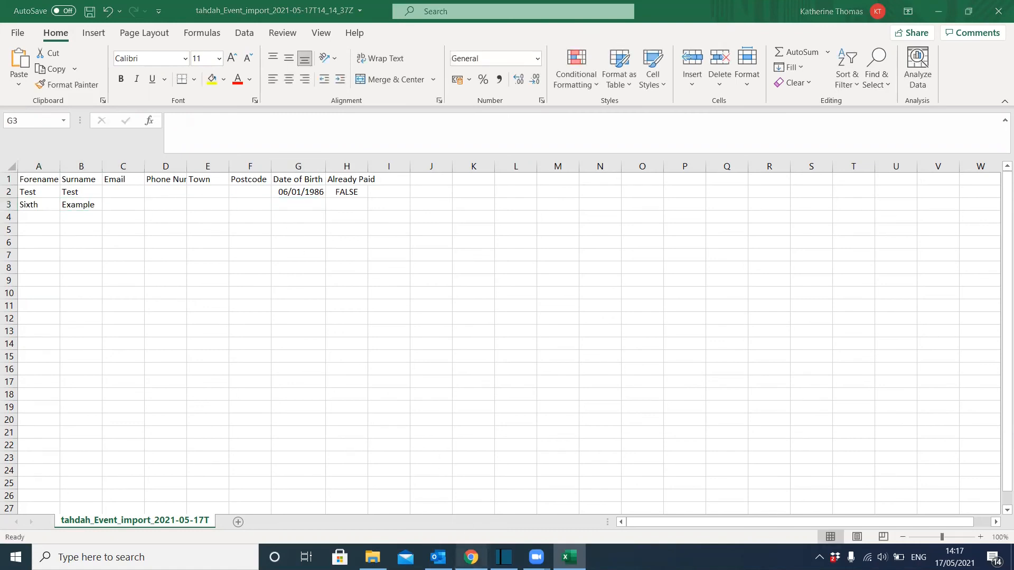
key(alt+Tab)
drag(621, 415, 576, 416)
key(ctrl+c)
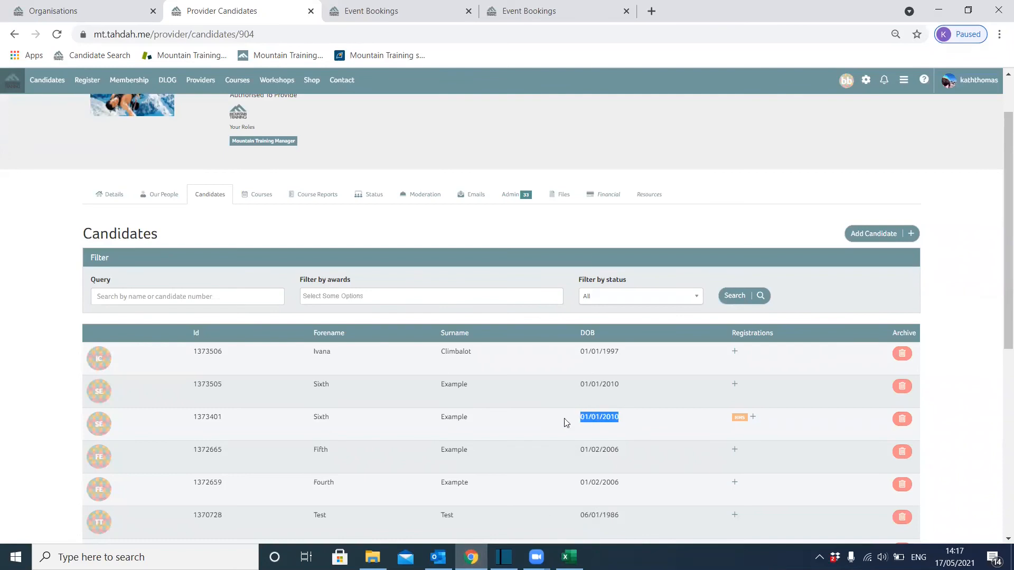
key(alt+Tab)
right_click(280, 204)
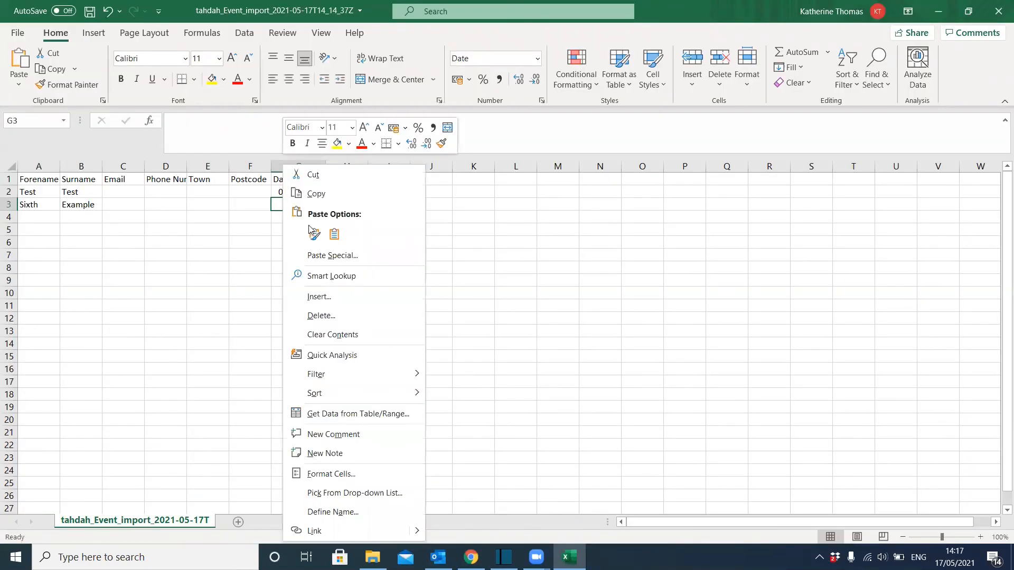
click(334, 234)
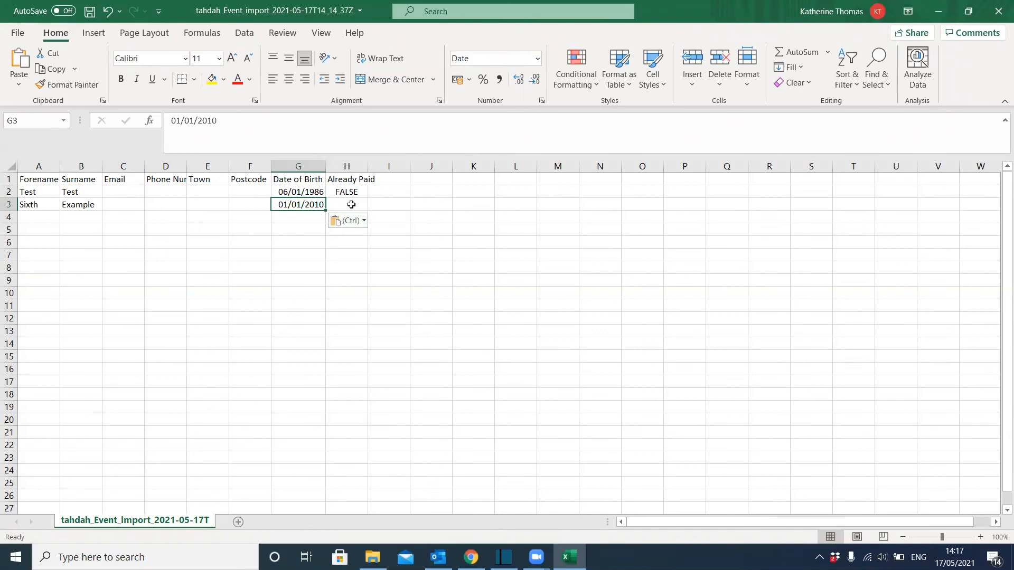
- Set Already Paid to FALSE for the booking in row 3 and save the file
click(351, 205)
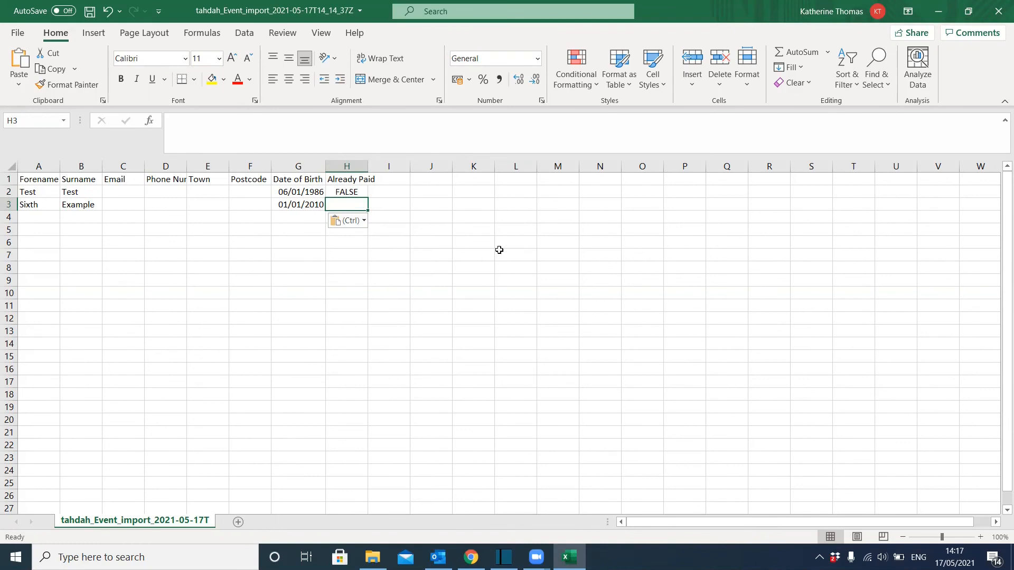
text(FALSE)
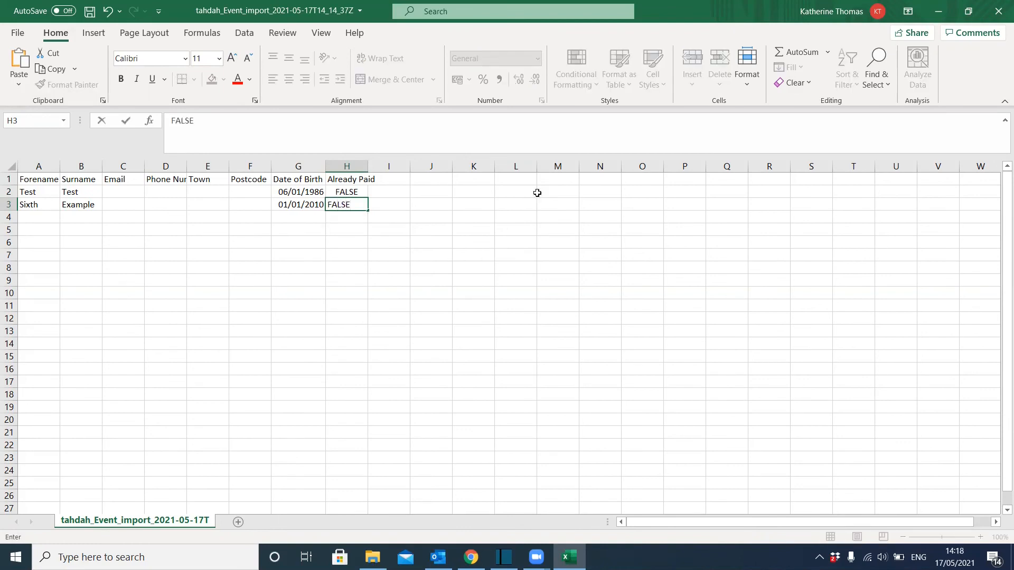
click(442, 241)
key(ctrl+s)
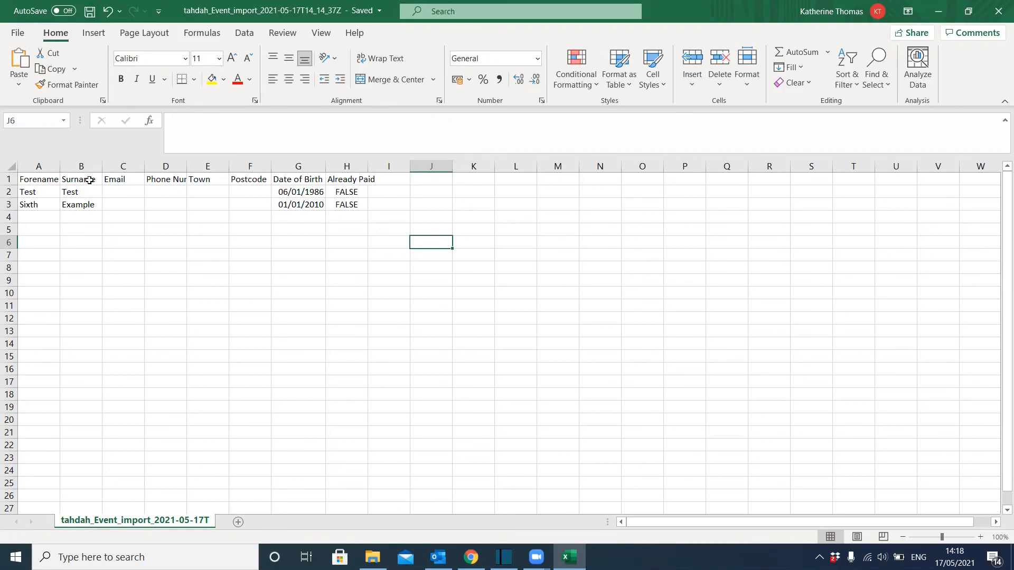
- Save a copy of the booking sheet to the Desktop as a comma-delimited CSV named "June 1st 2020"
click(18, 35)
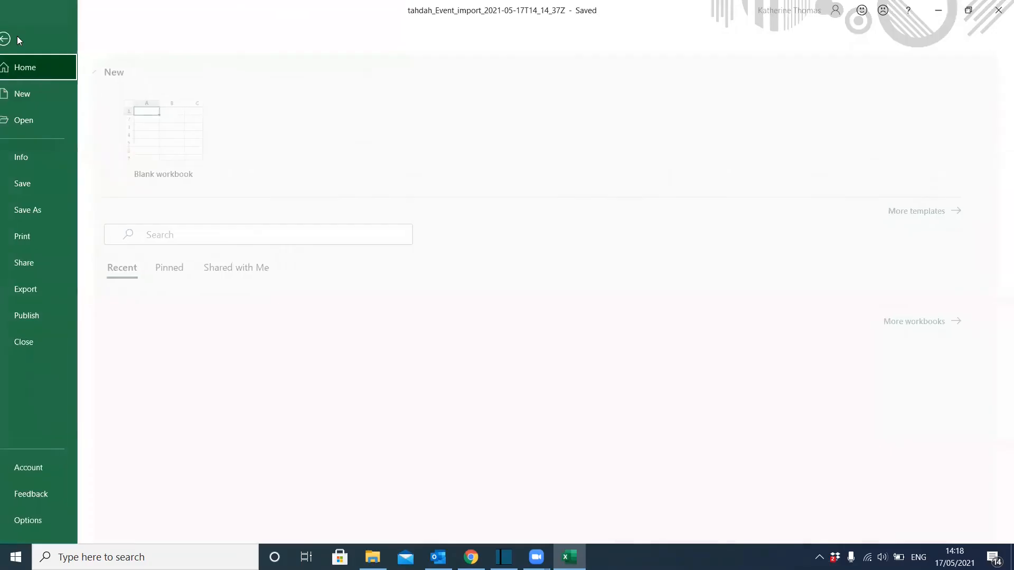
click(197, 232)
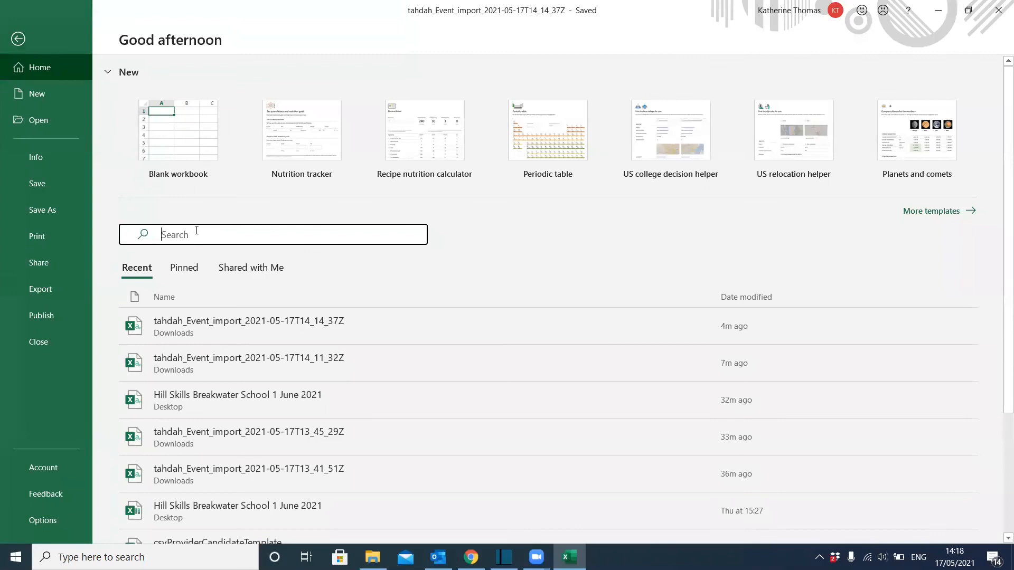
click(42, 210)
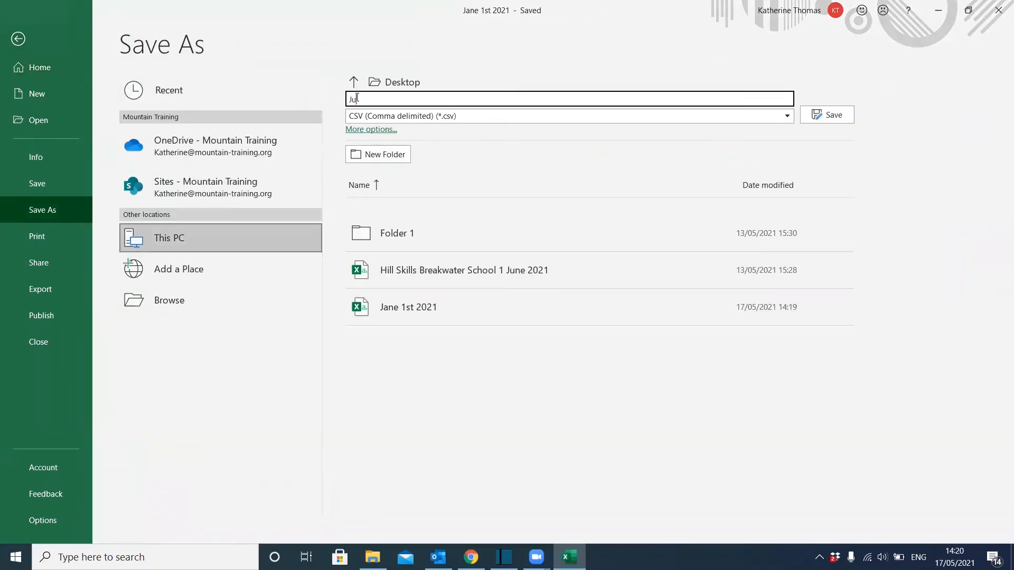
text(ne 1st 2020)
key(Return)
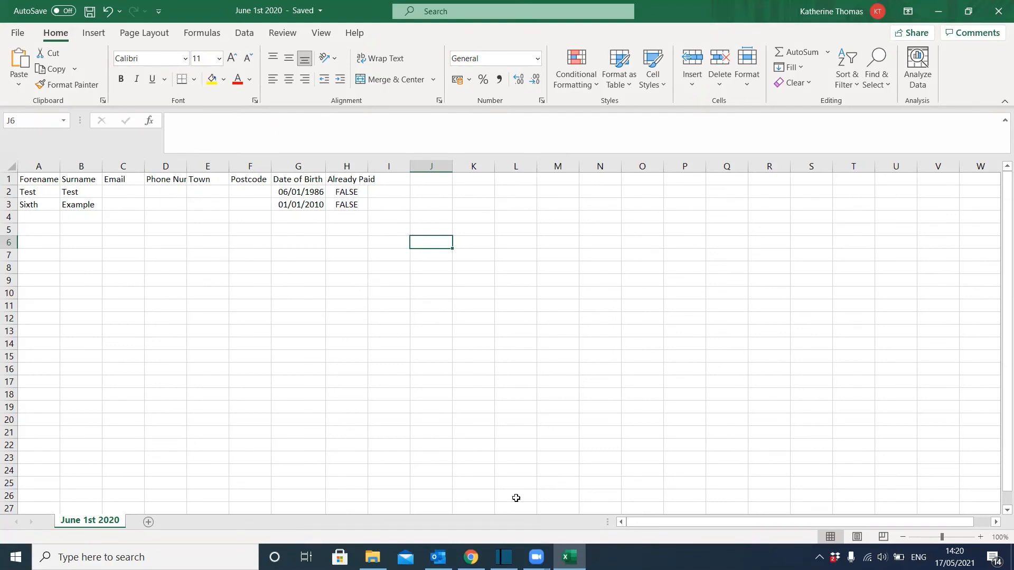
- Switch to the course's Import Bookings dialog in Chrome and import the "June 1st 2020" CSV file from the Desktop
click(471, 557)
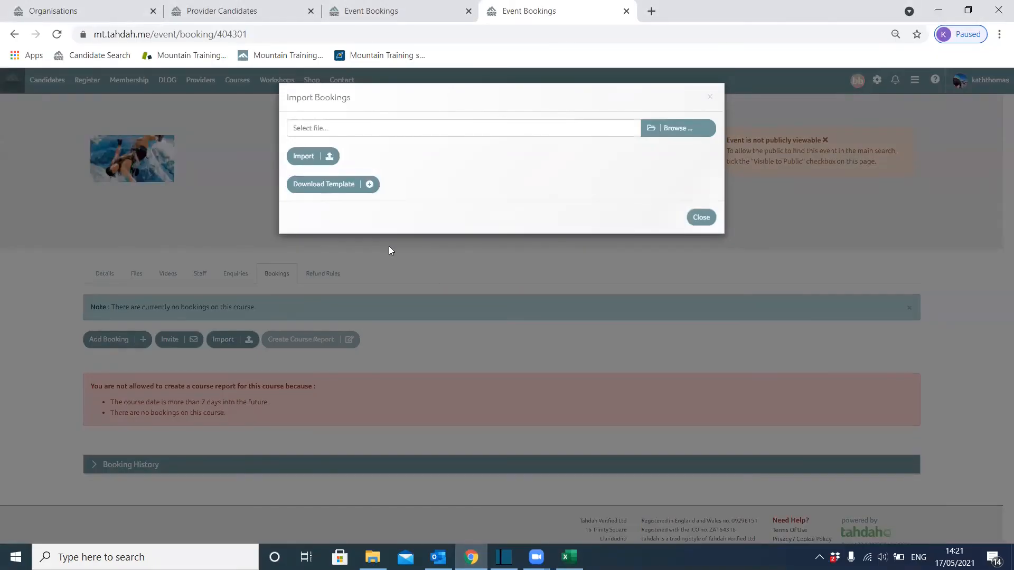
click(686, 135)
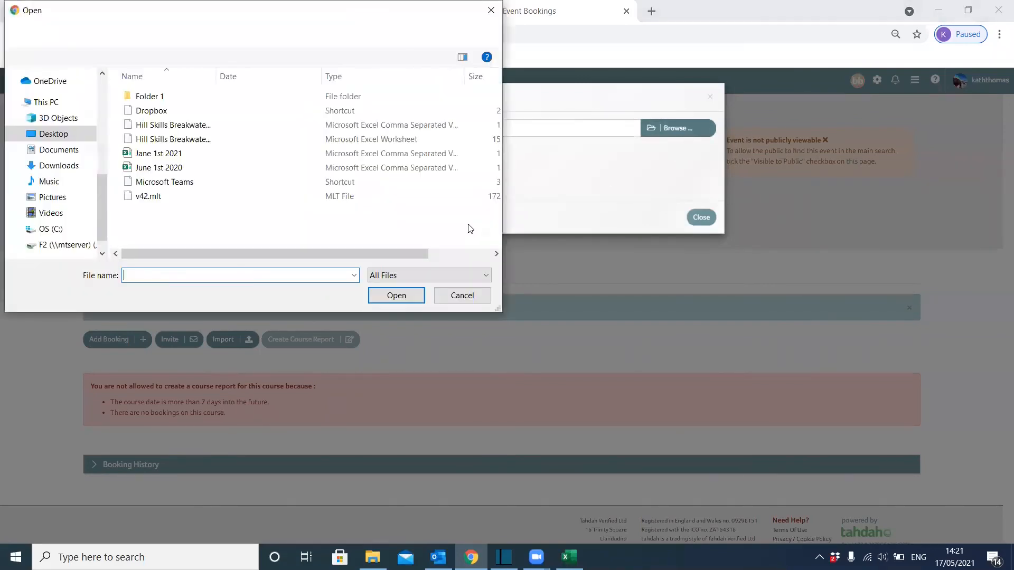
double_click(158, 167)
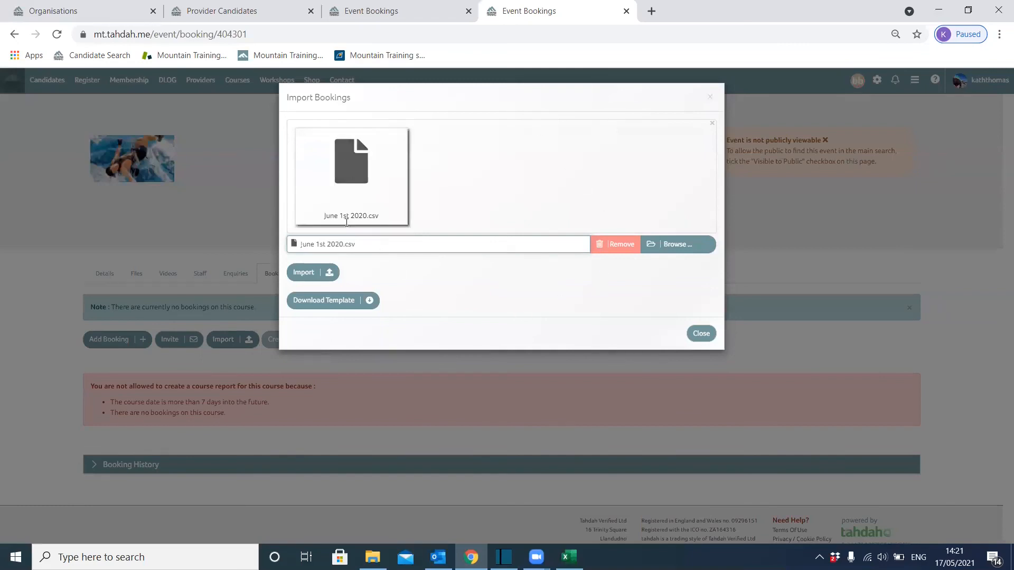
click(307, 275)
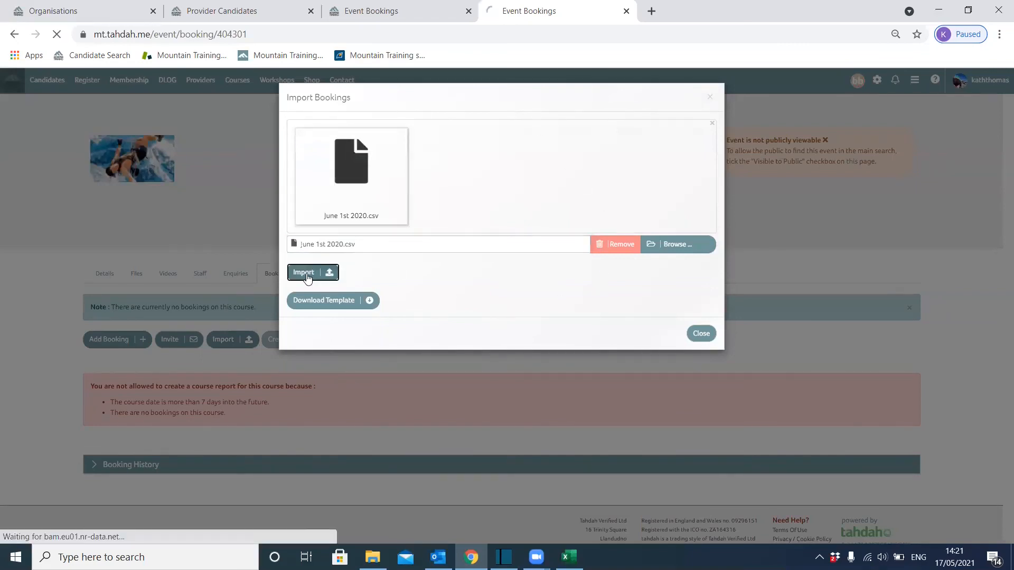